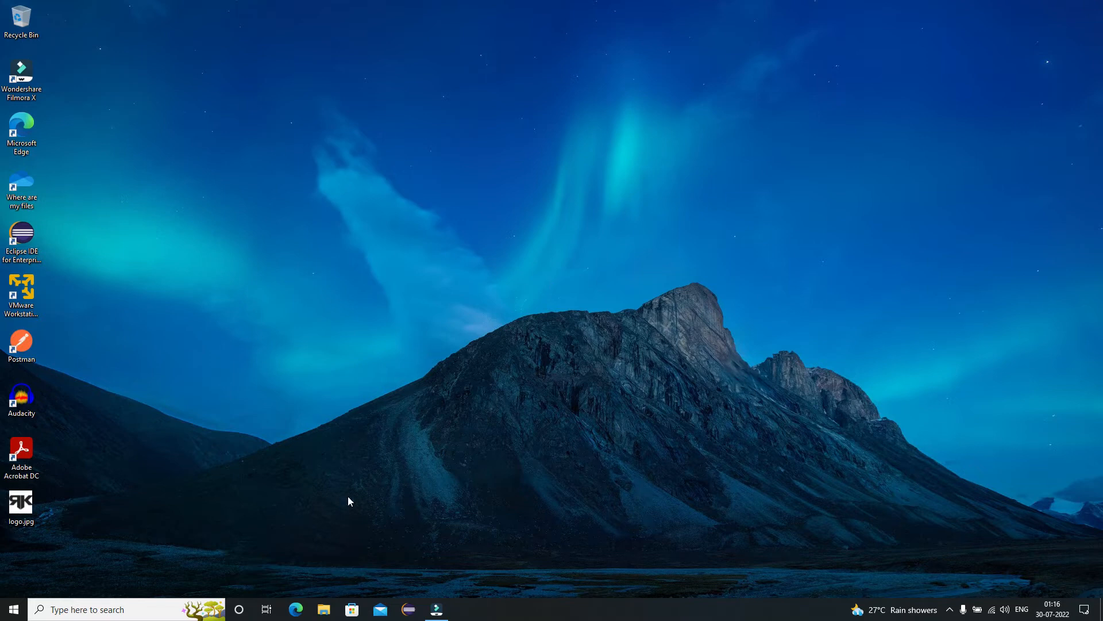
Look at the USB Drive (D:) entry and its icon in This PC, then close the file window.
left_click(324, 606)
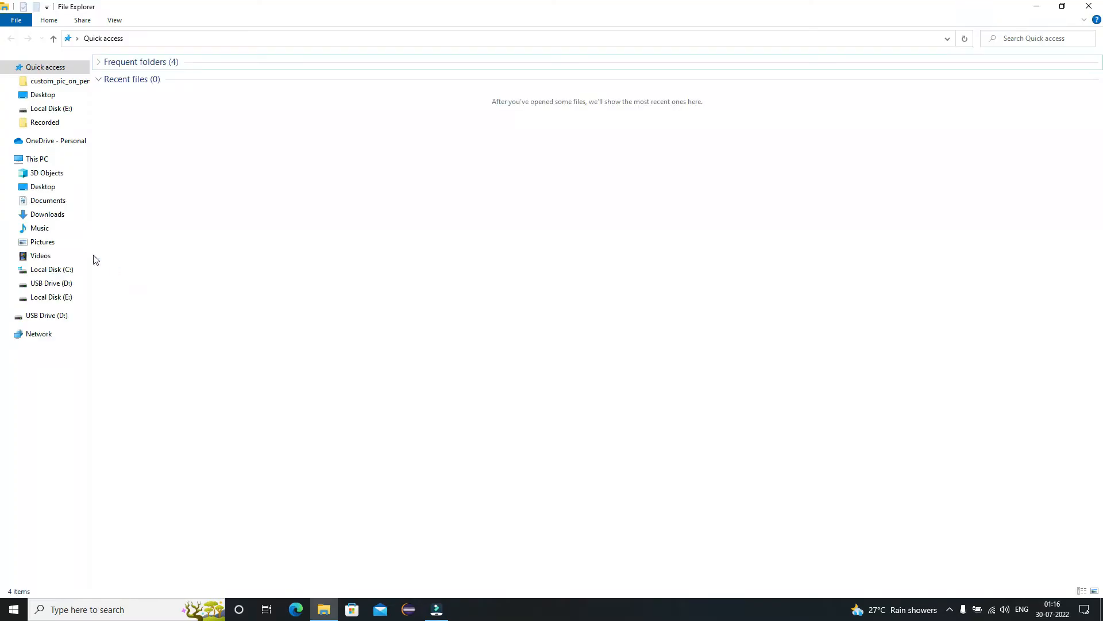
left_click(37, 159)
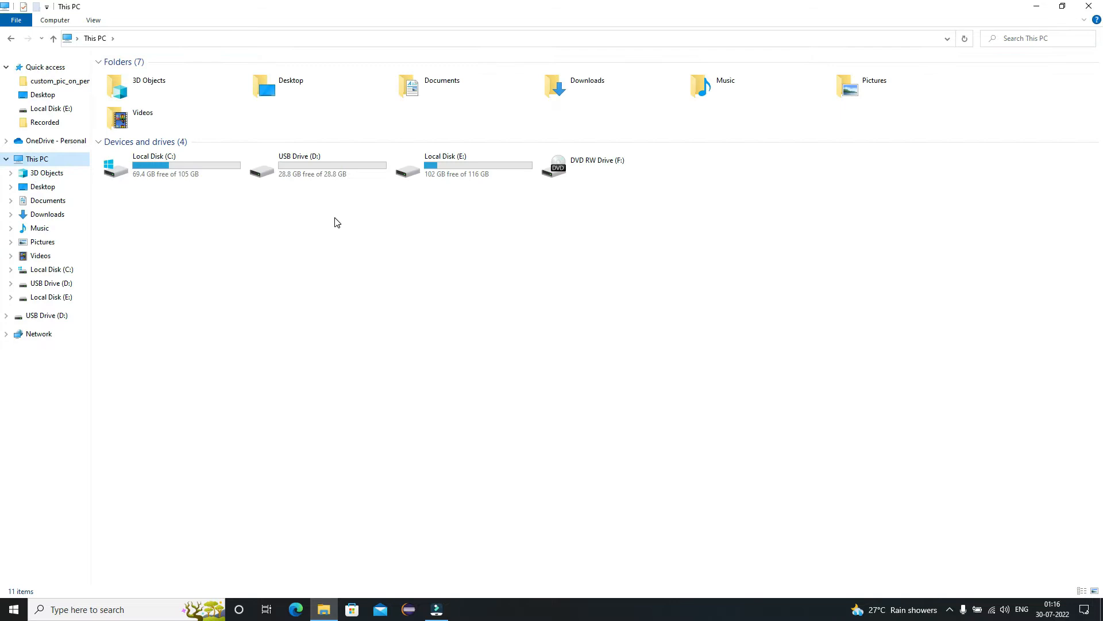
left_click(310, 175)
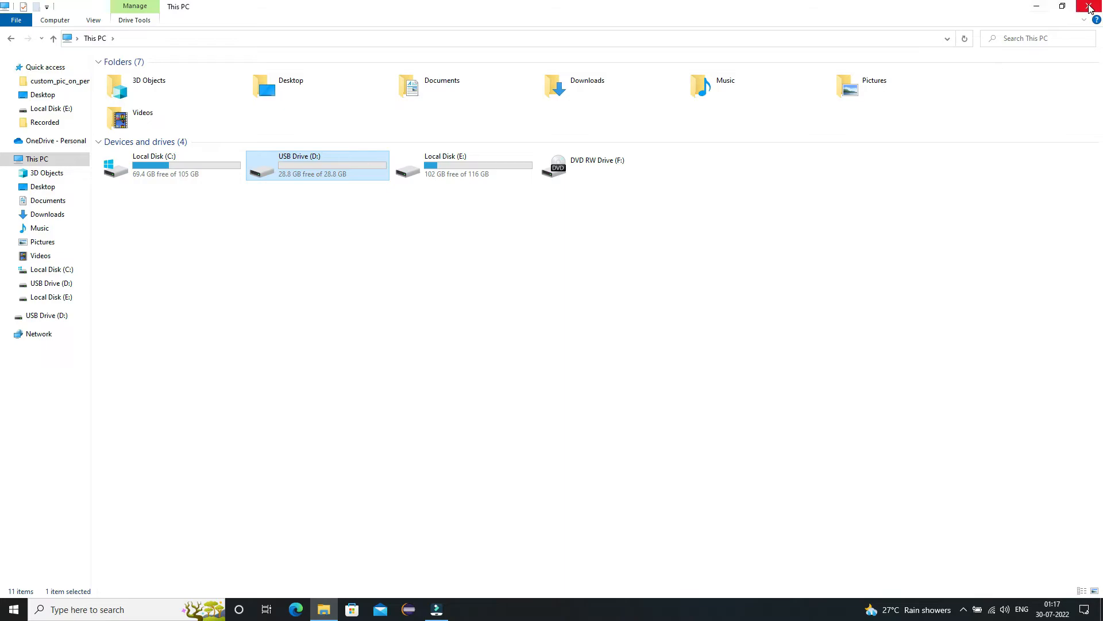
left_click(1041, 7)
Create a new text document on the desktop, open it in Notepad and enter a pair of square brackets.
right_click(366, 369)
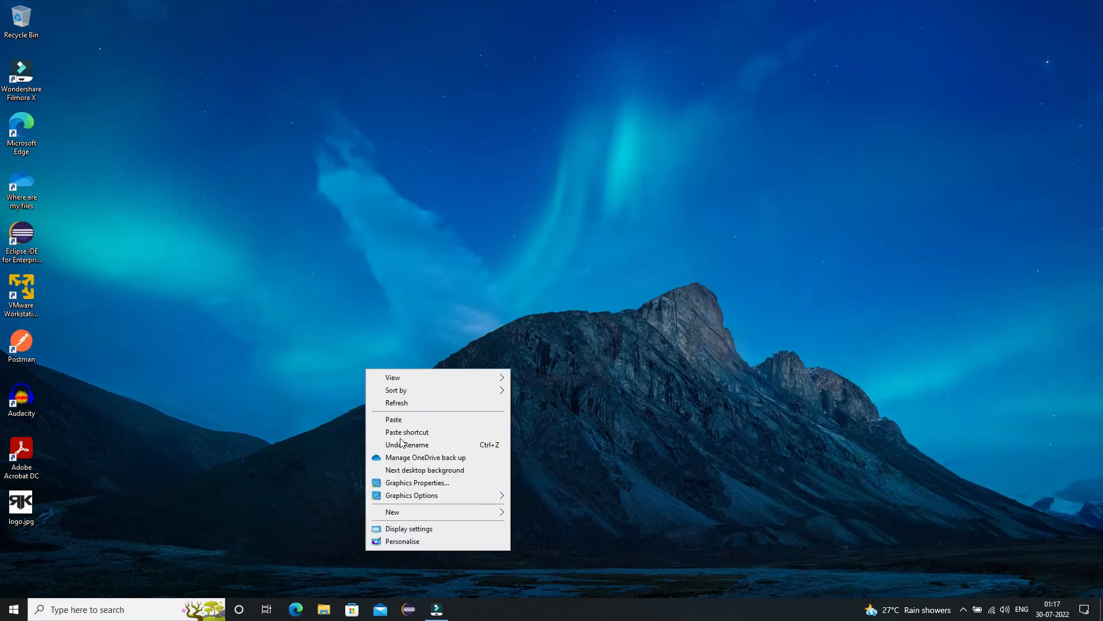
mouse_move(470, 513)
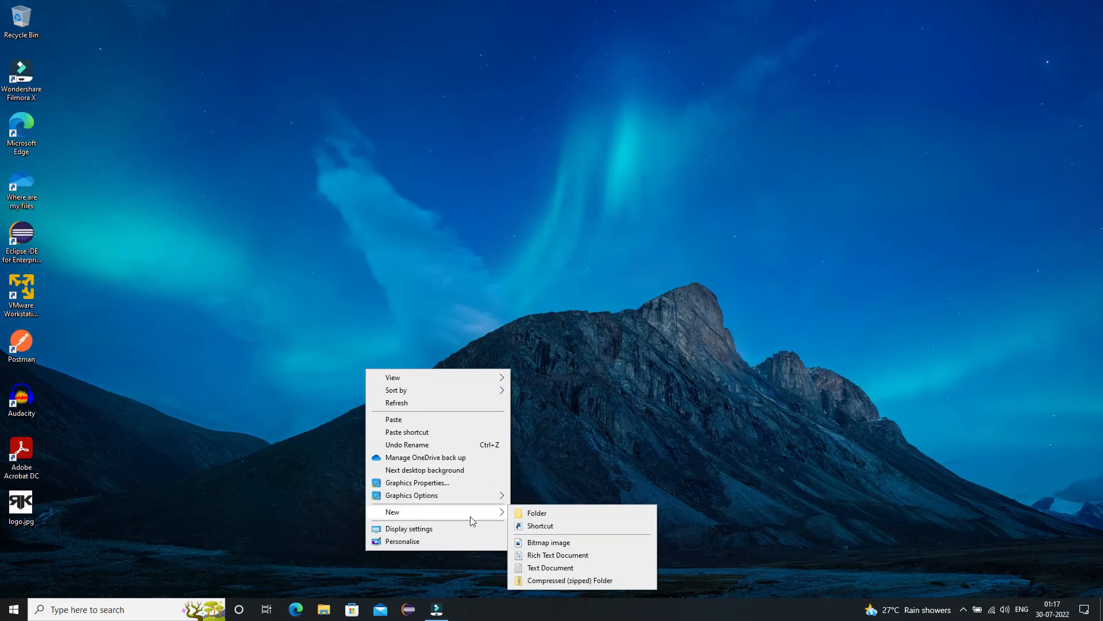
left_click(550, 568)
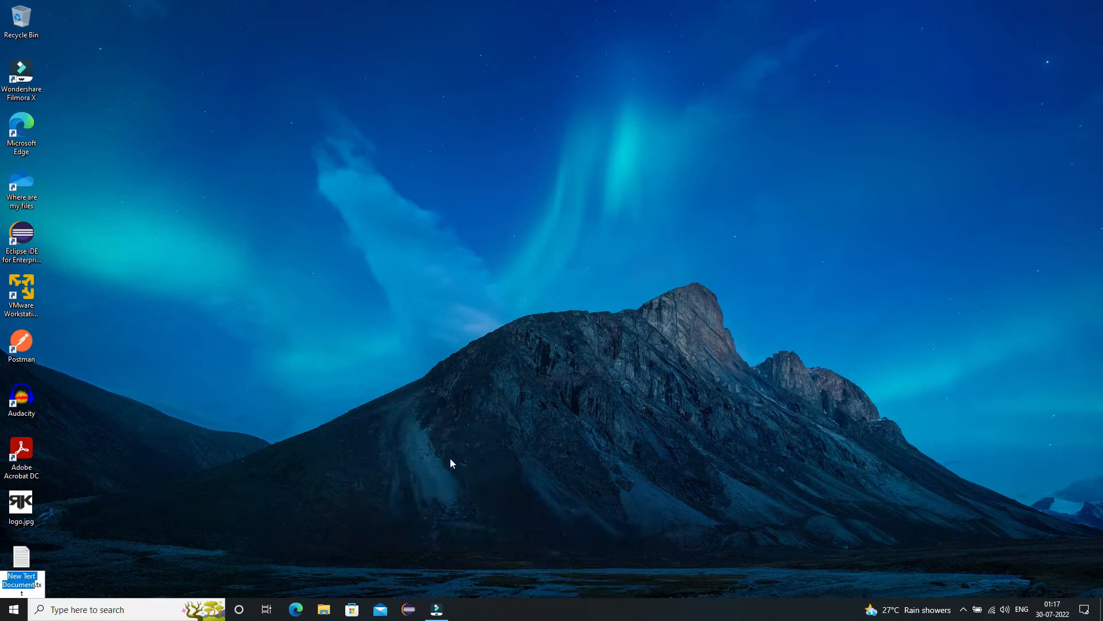
key("Return")
key("Return")
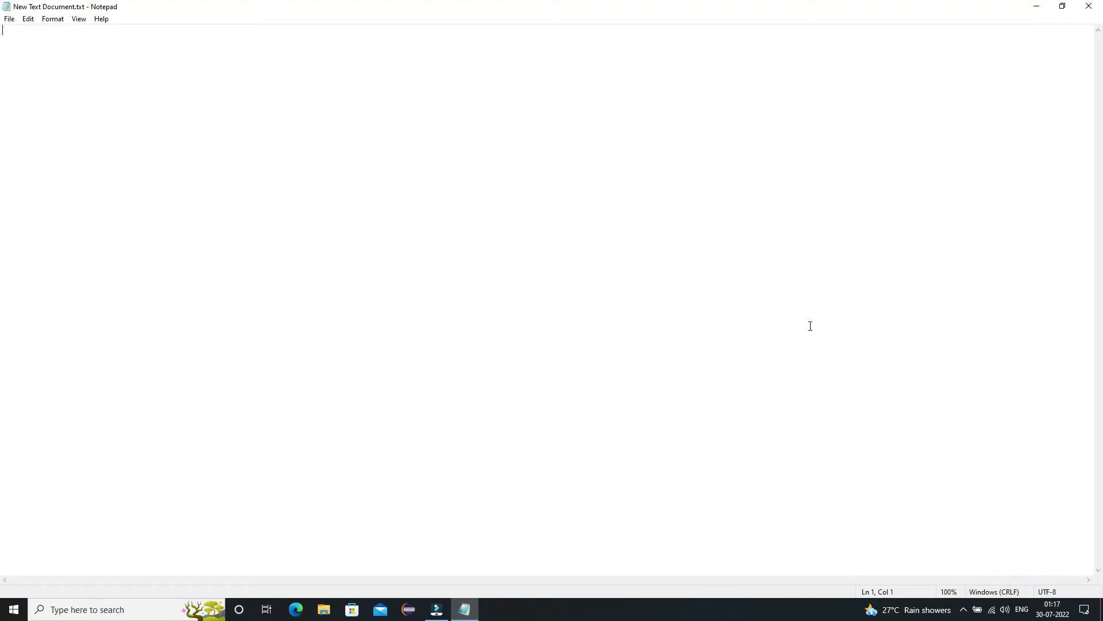
type("[]")
key("Left")
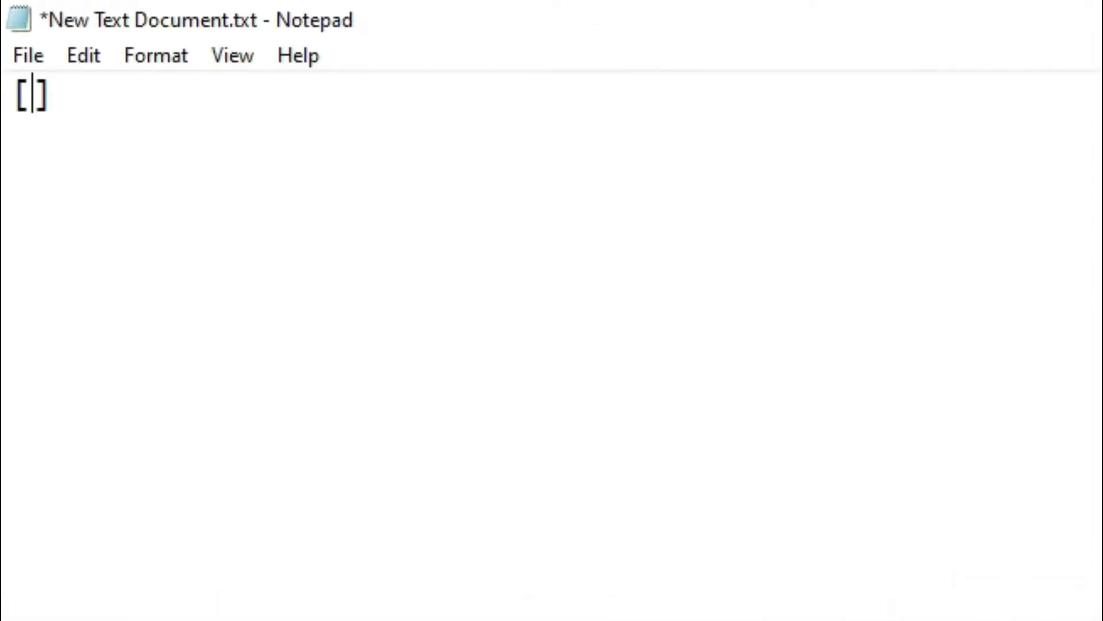
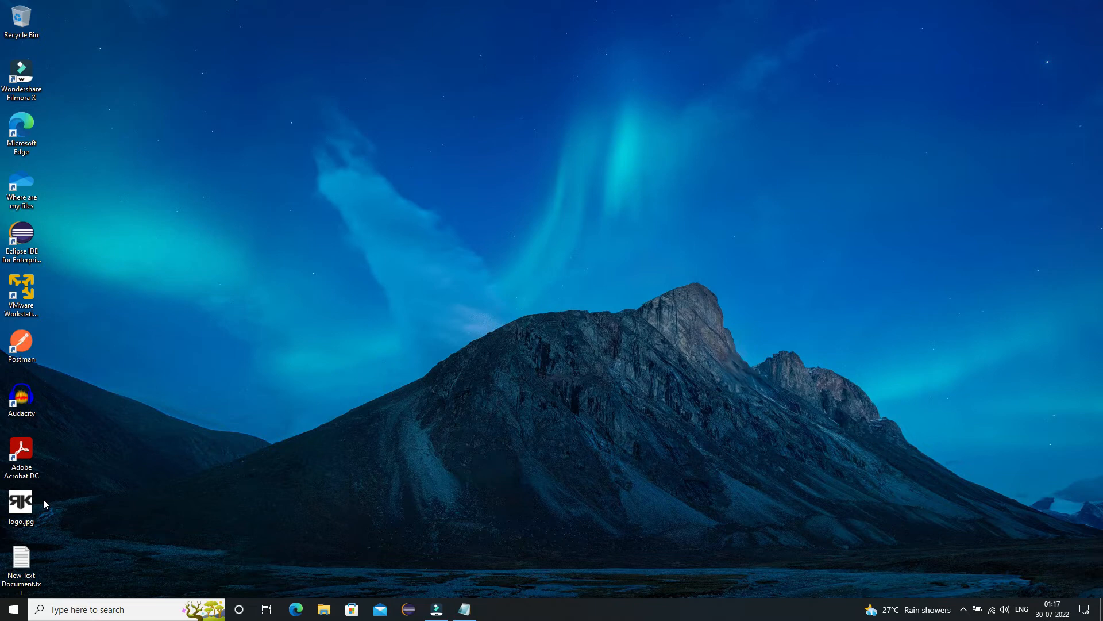
Open the desktop image logo.jpg for editing in Paint.
left_click(26, 509)
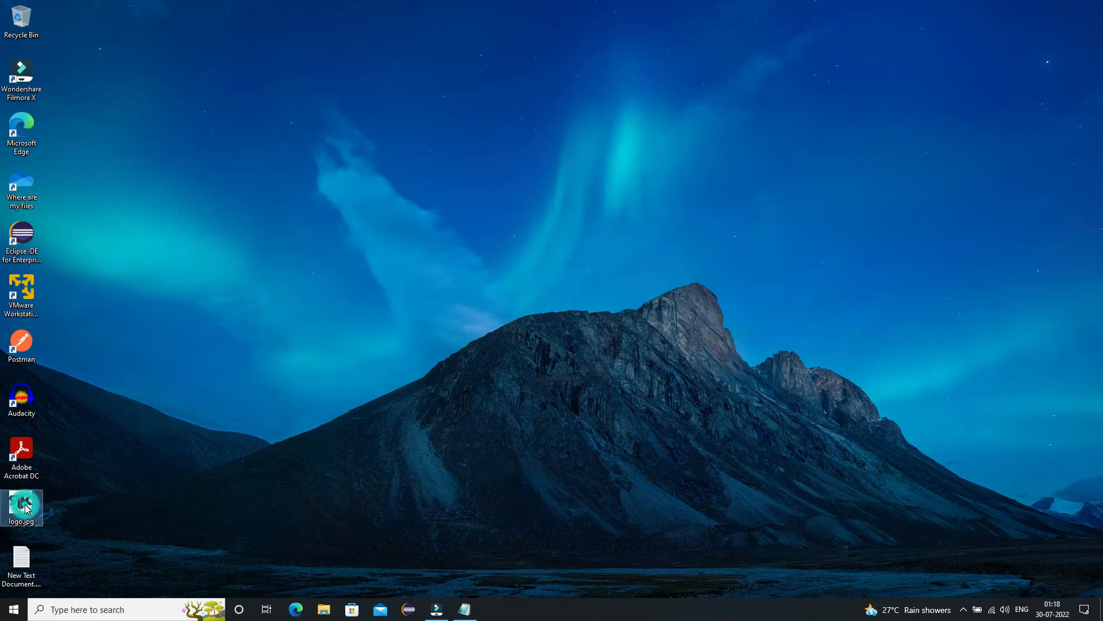
right_click(25, 508)
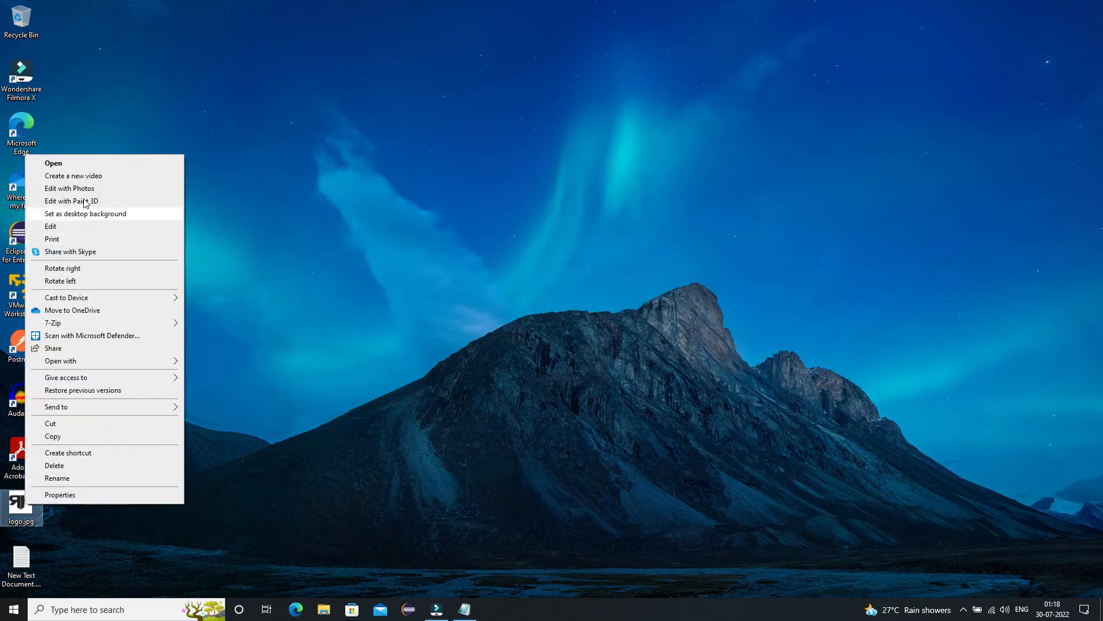
left_click(85, 230)
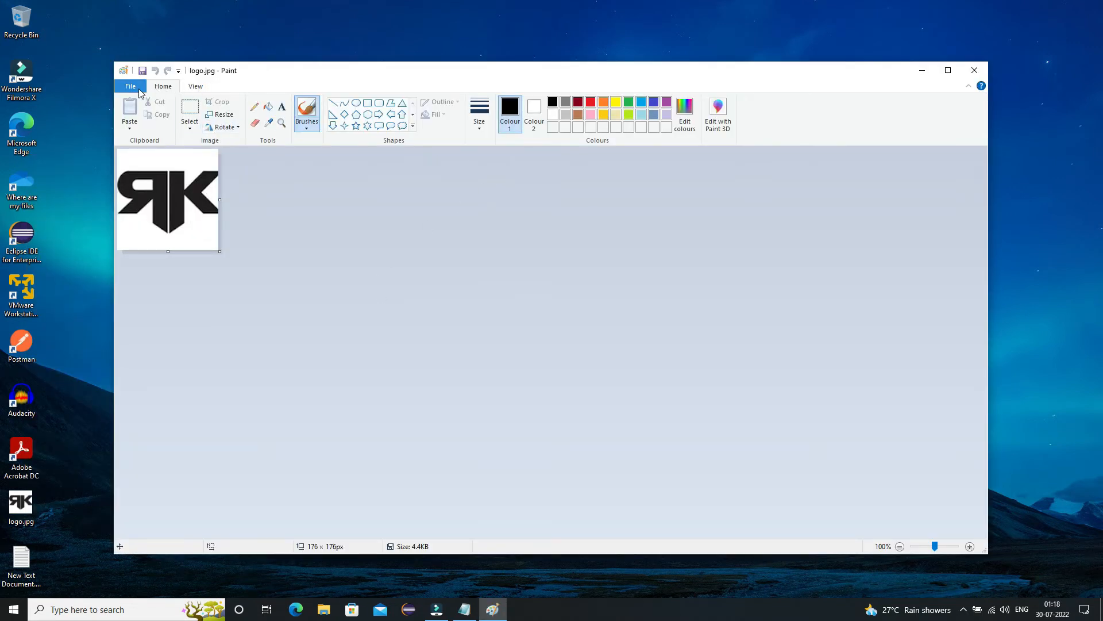
left_click(138, 90)
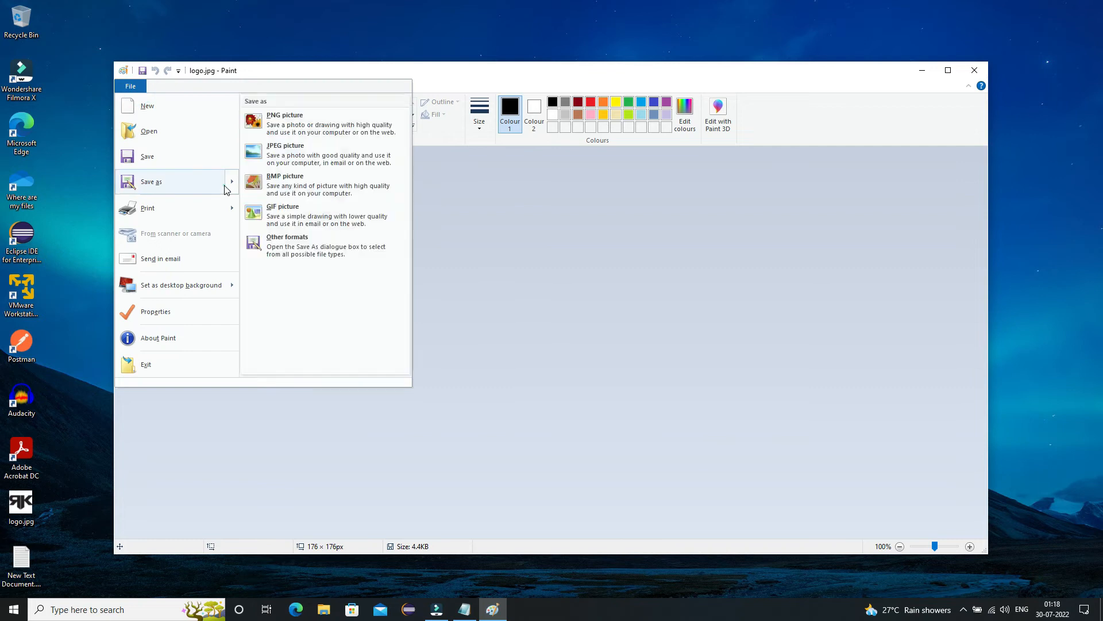
left_click(225, 186)
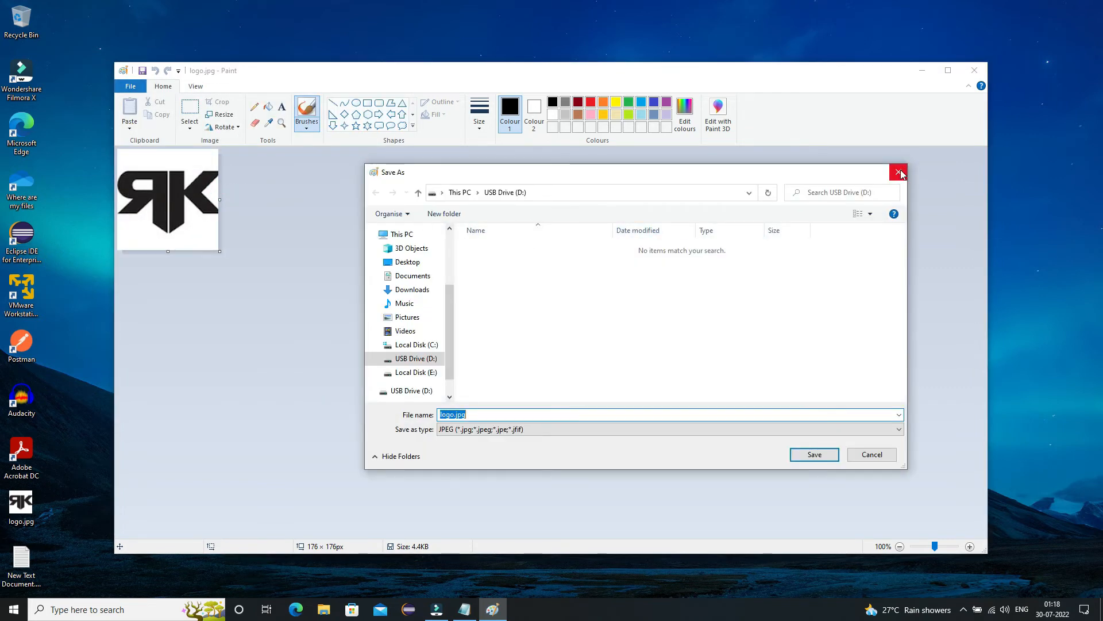
left_click(899, 169)
Save the logo image to the desktop as a 24-bit bitmap named logo.bmp and close Paint.
left_click(130, 86)
mouse_move(214, 185)
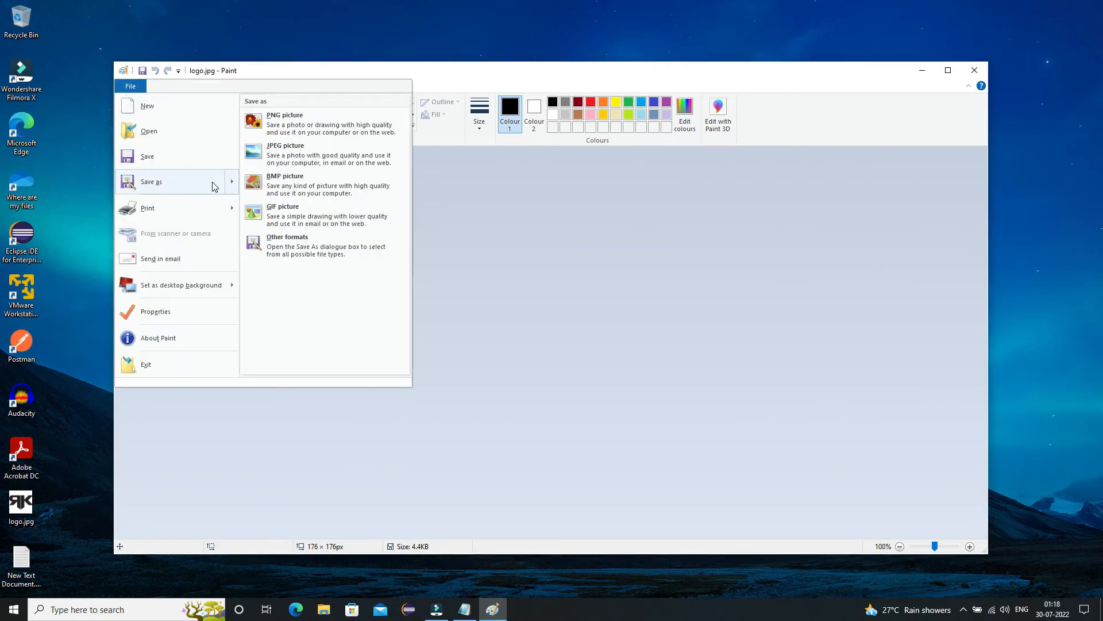
left_click(288, 187)
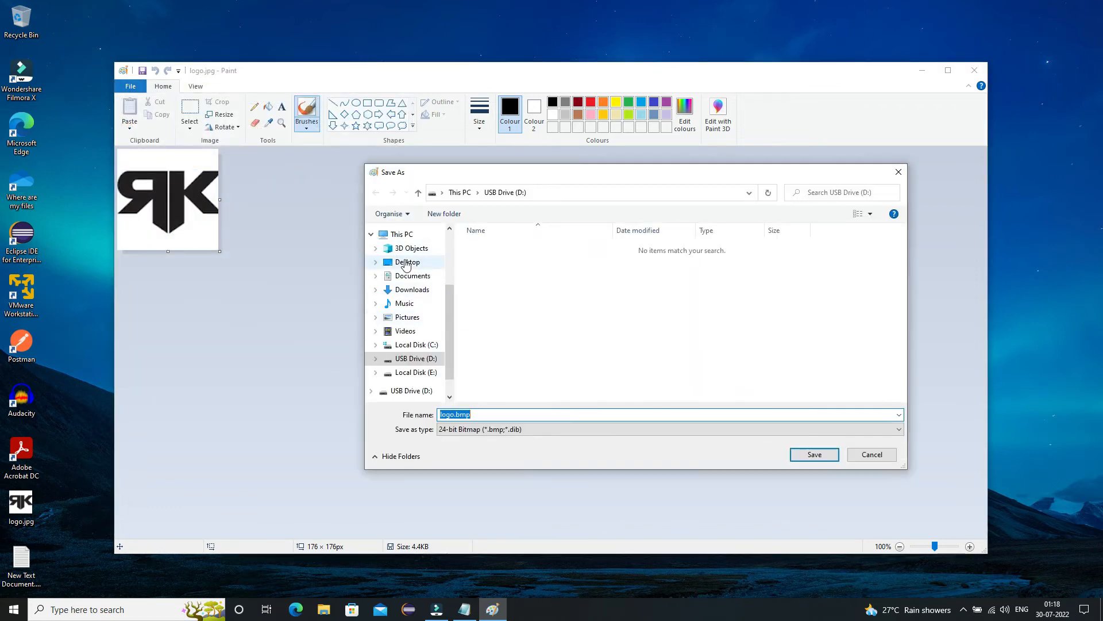
left_click(406, 263)
left_click(488, 415)
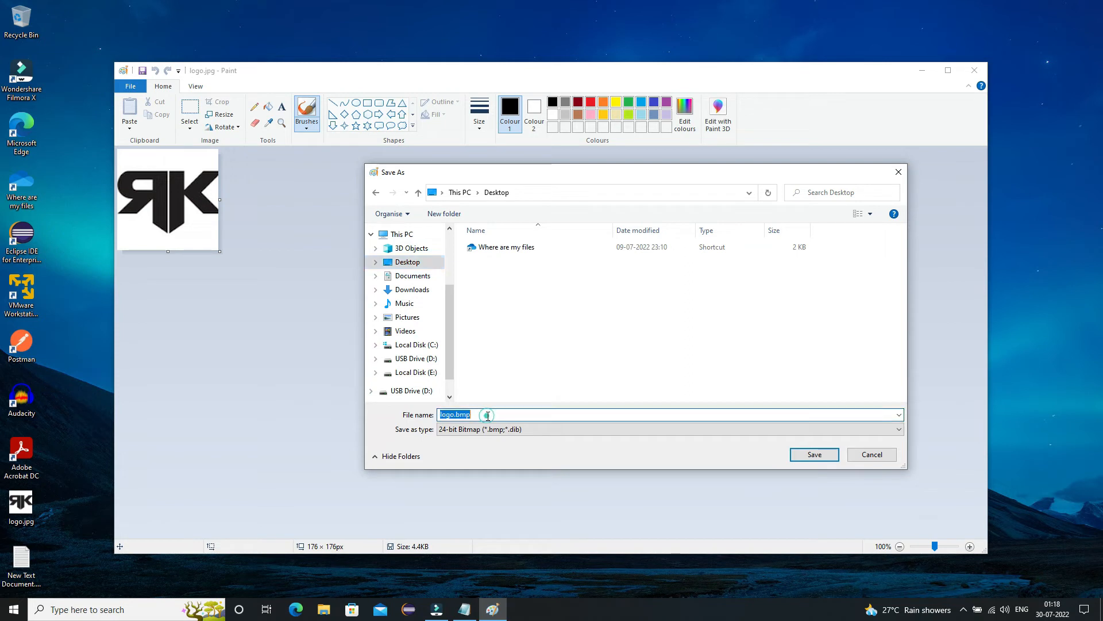
left_click(488, 413)
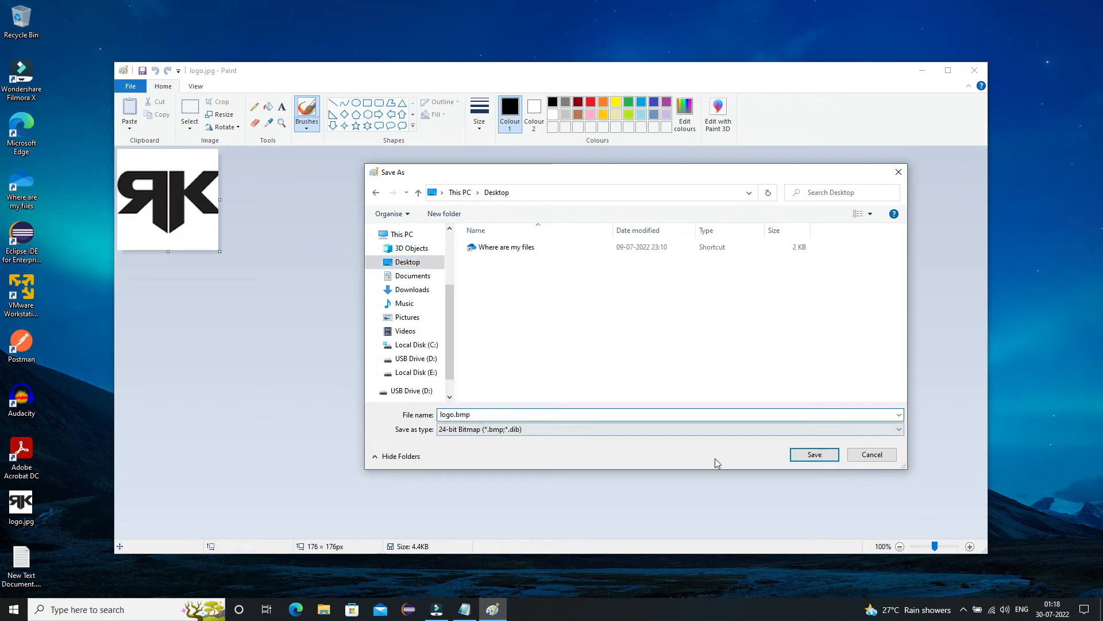
left_click(829, 457)
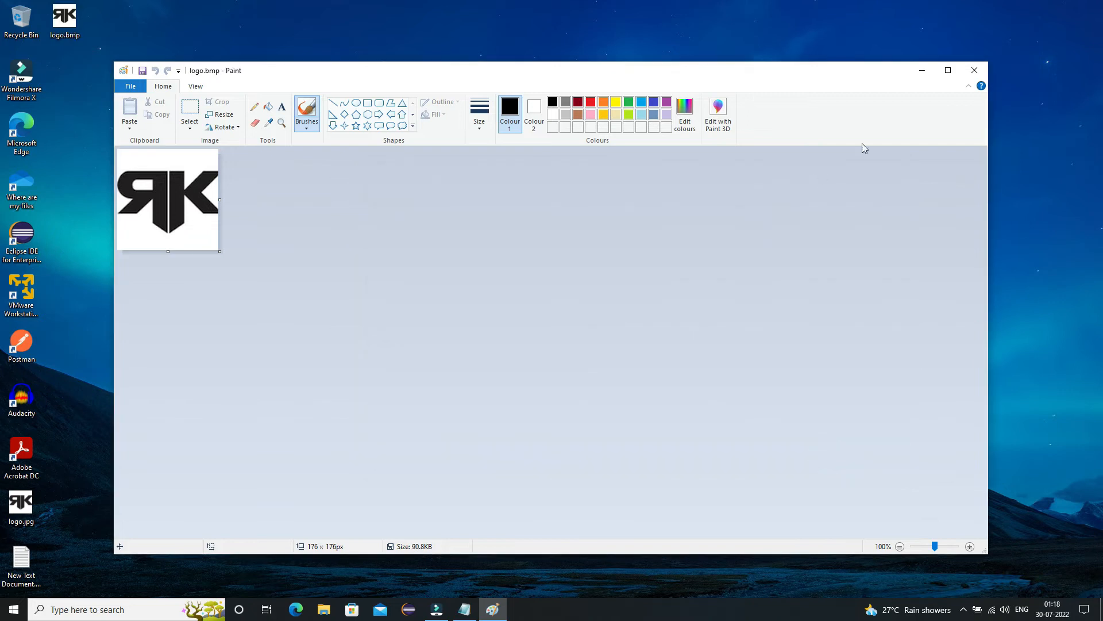
left_click(975, 71)
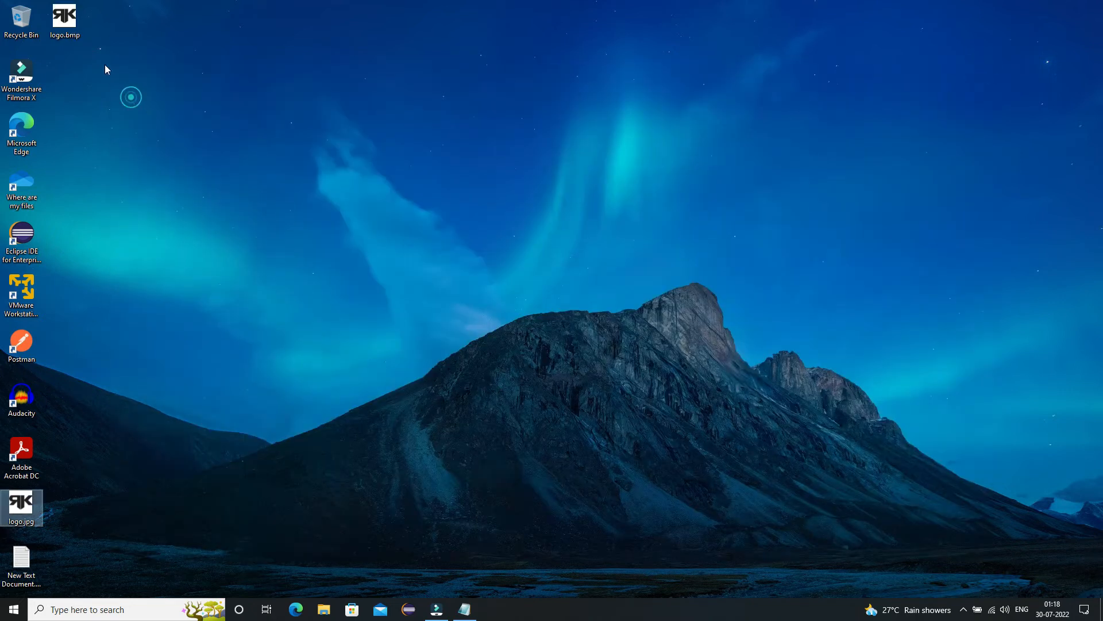
Complete the icon line of the Notepad document with the bitmap's file name, logo.bmp.
left_click(73, 27)
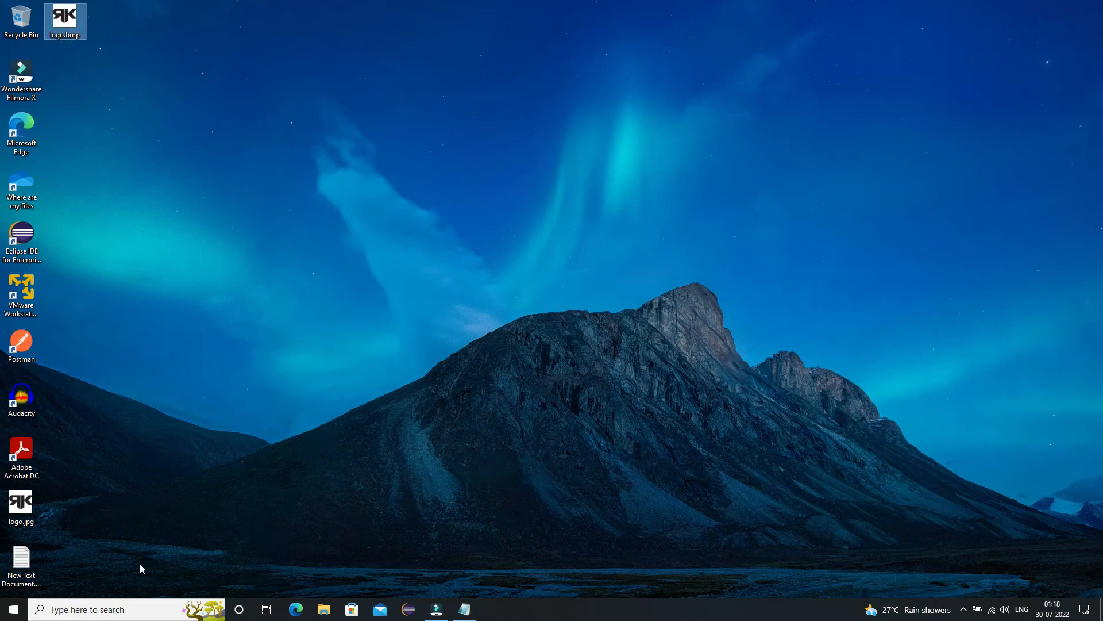
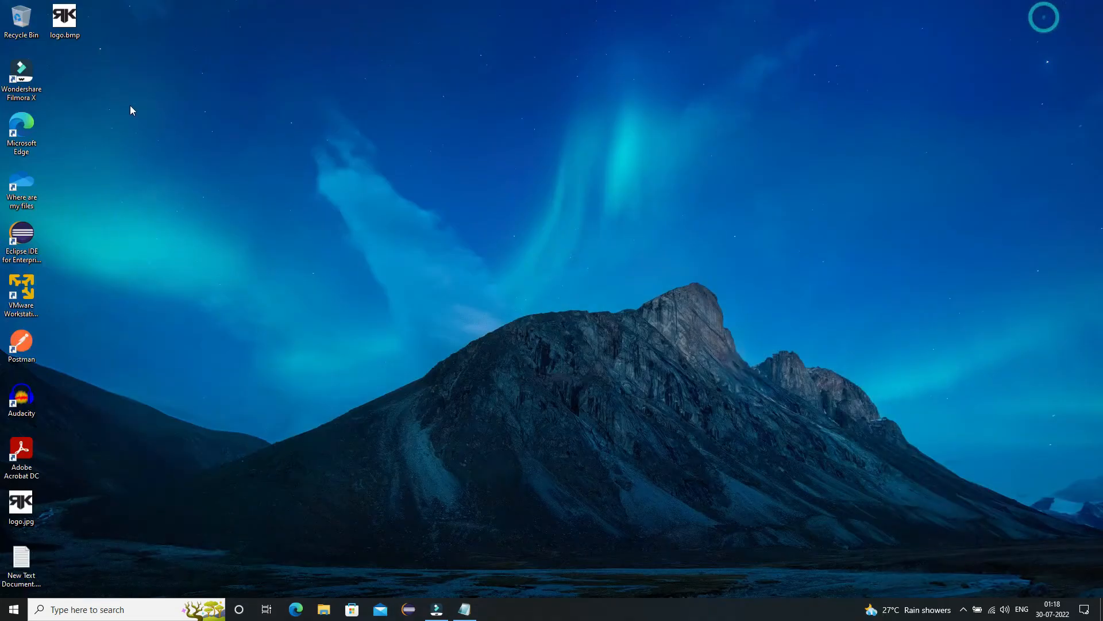
left_click(64, 37)
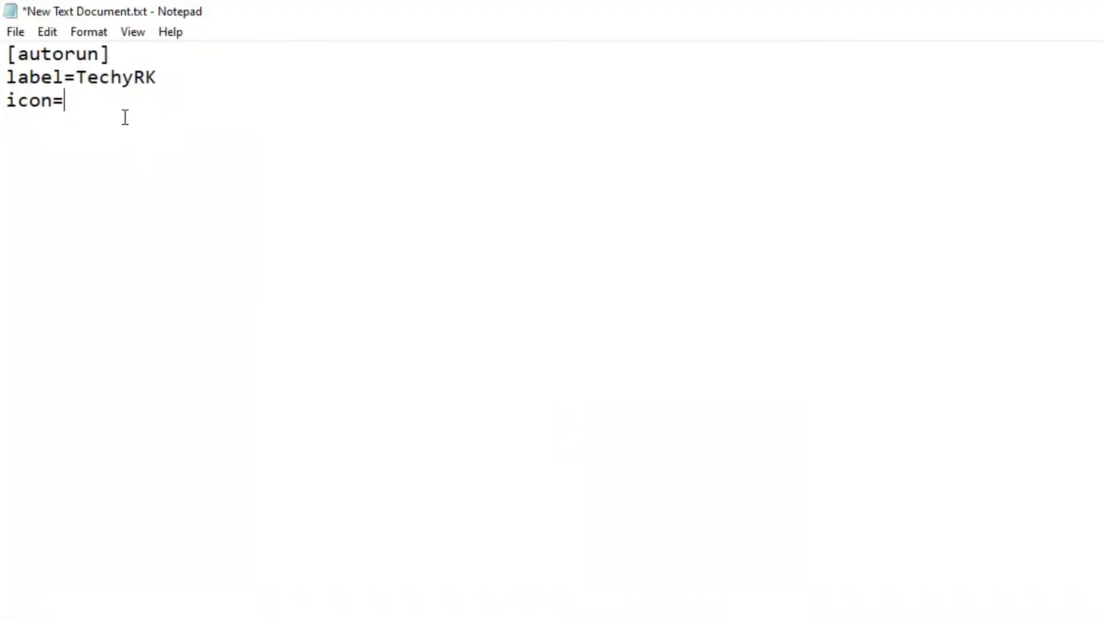
type("logo.bmp")
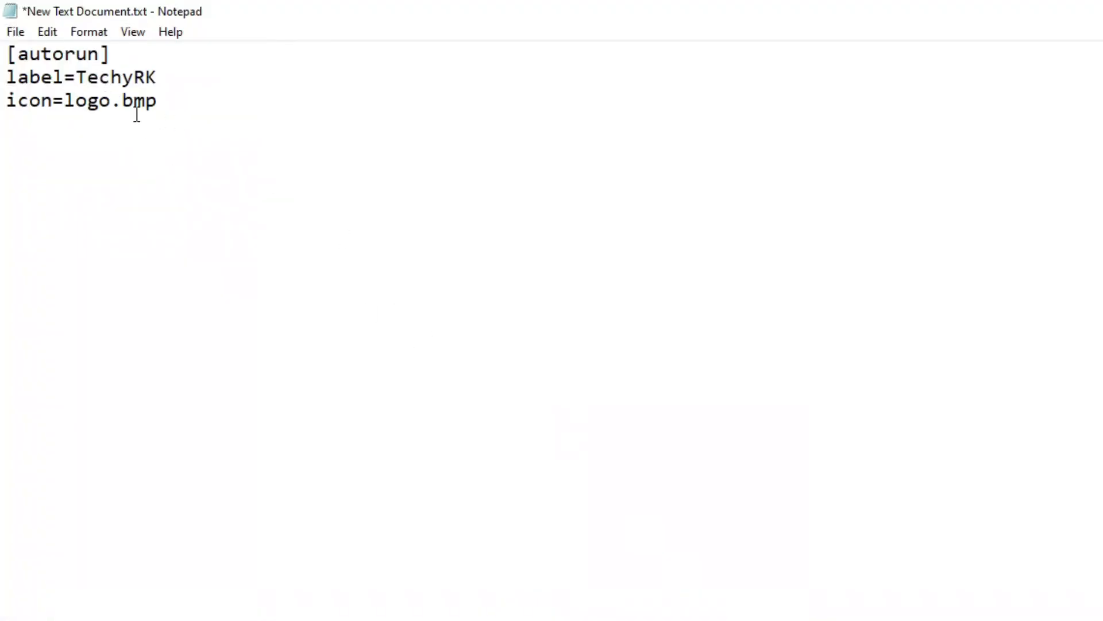
Save the Notepad document to the desktop under the new name autorun.inf.
left_click(20, 33)
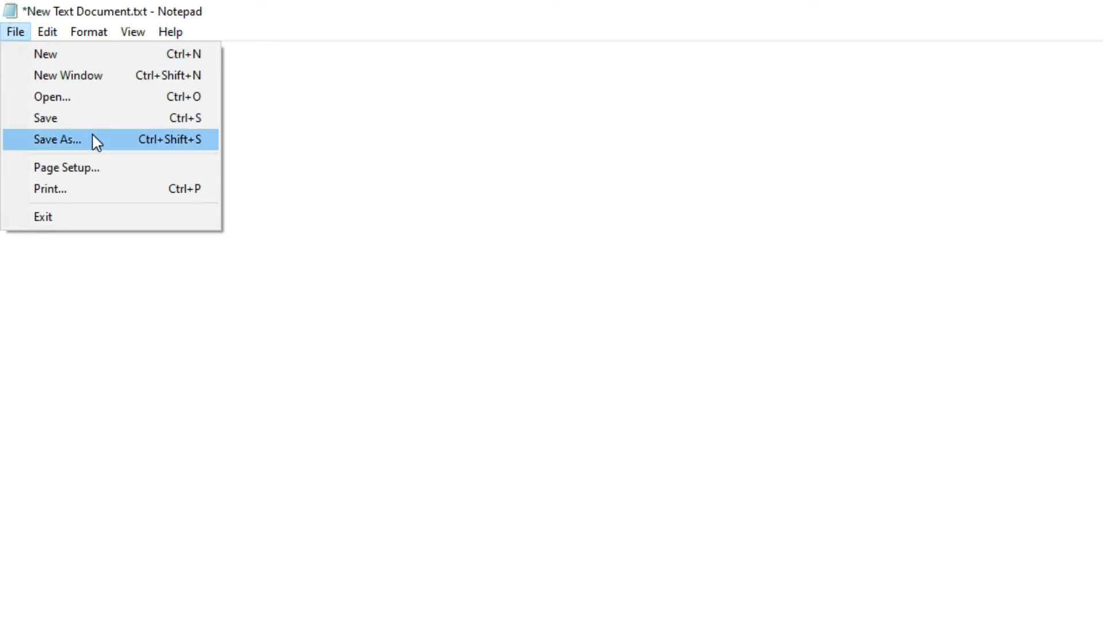
left_click(92, 139)
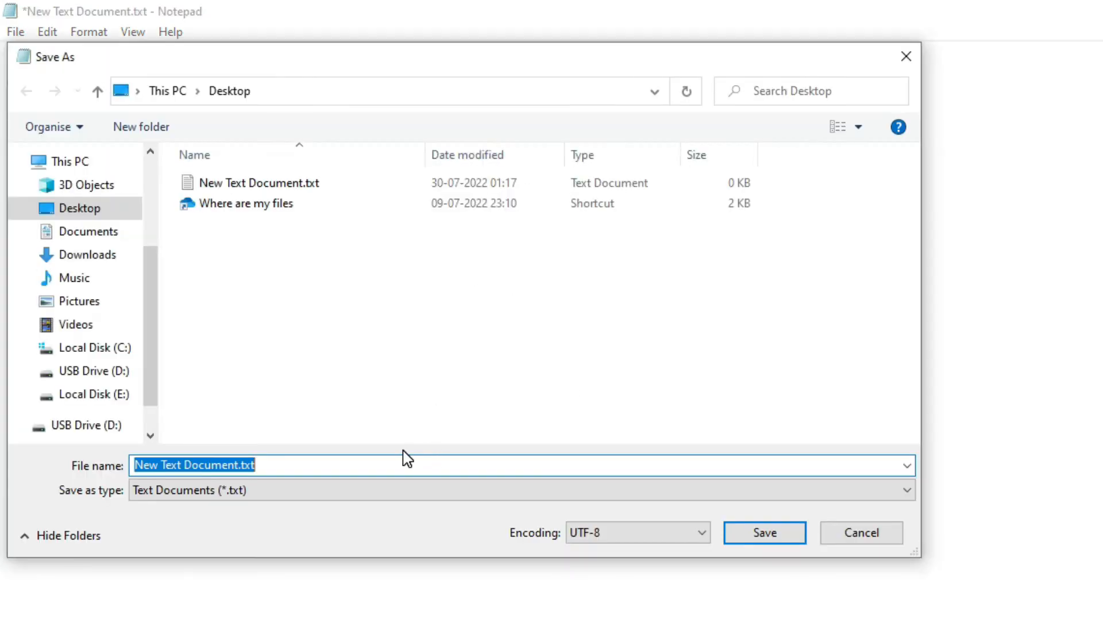
type("autoru")
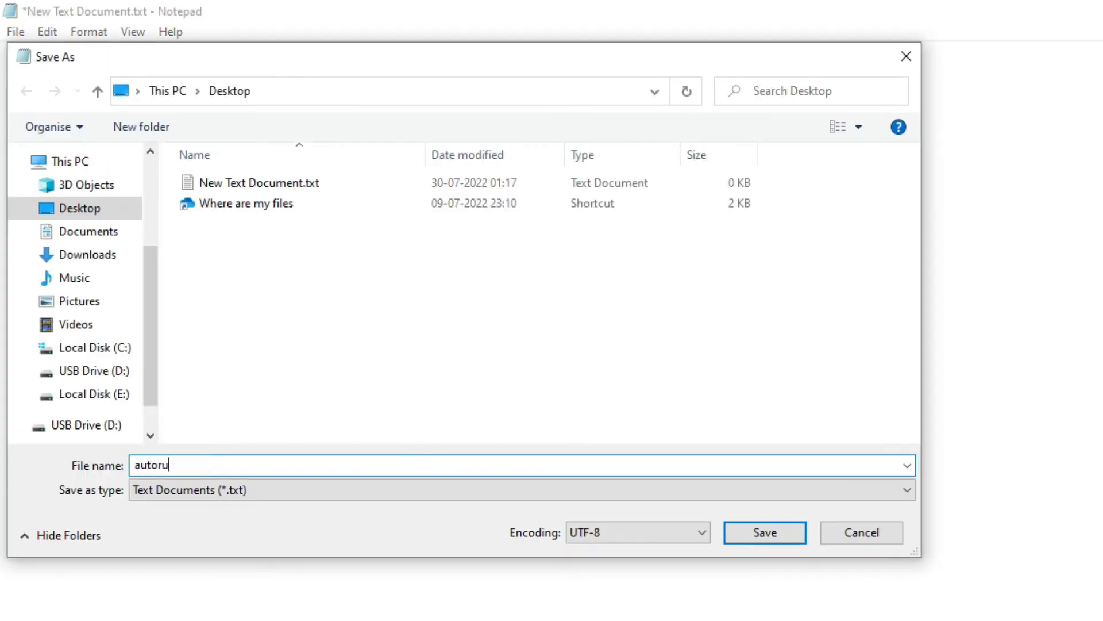
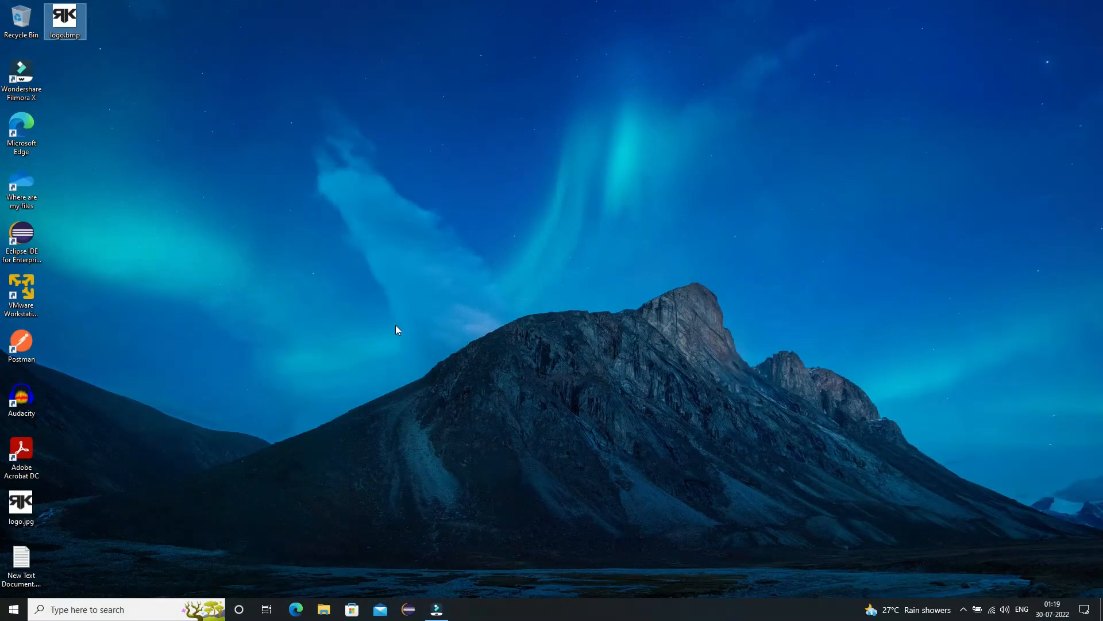
left_click(340, 362)
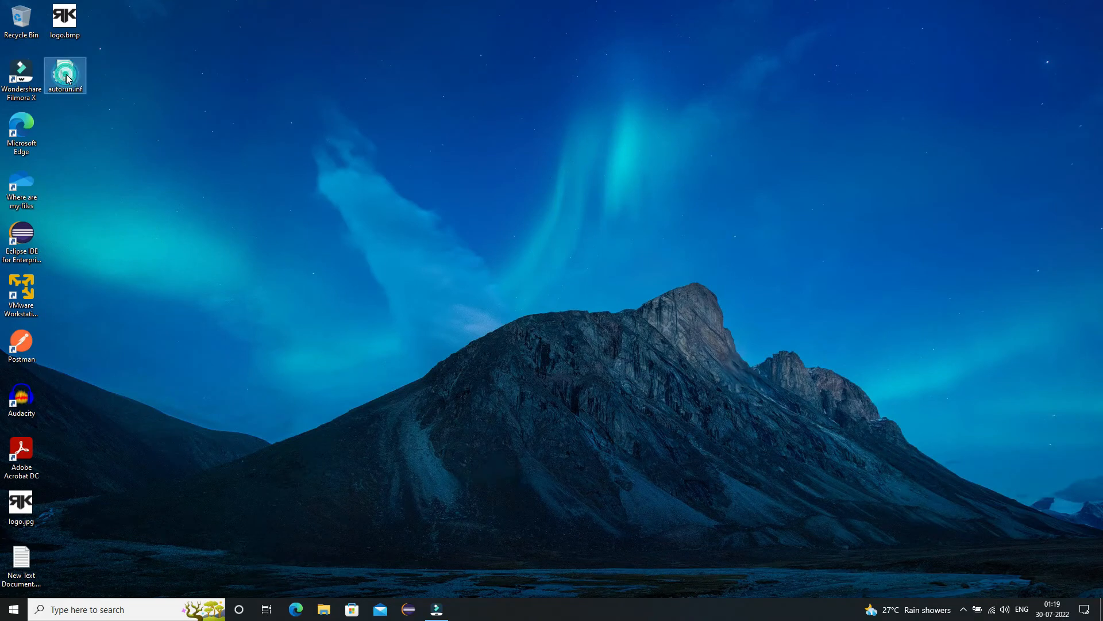
Copy logo.bmp and autorun.inf from the desktop into the root of USB Drive (D:).
left_click(77, 23)
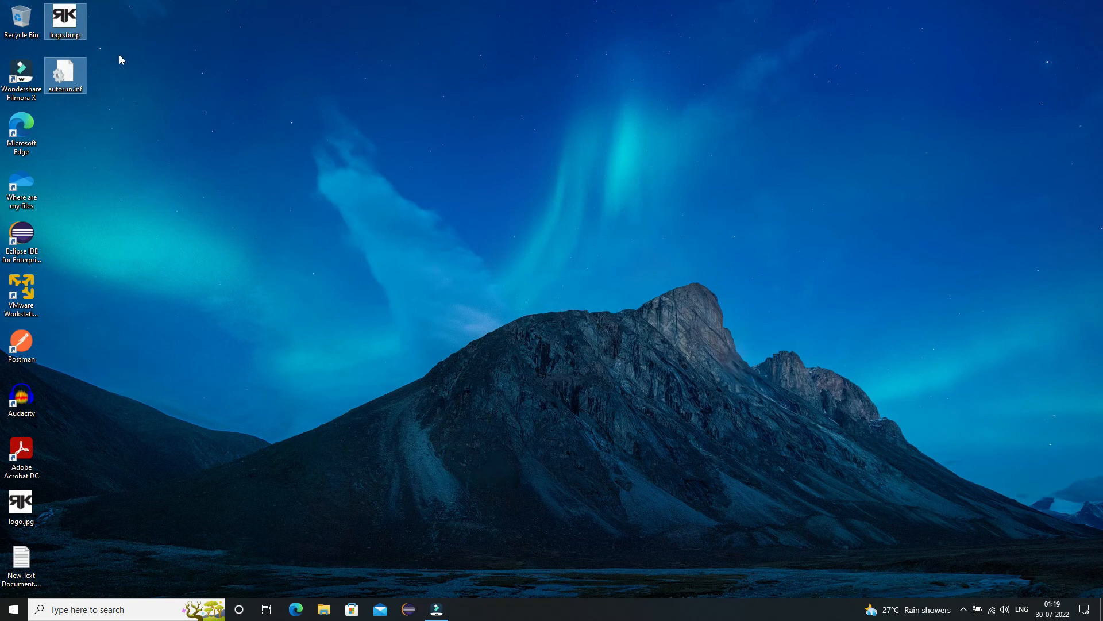
right_click(77, 22)
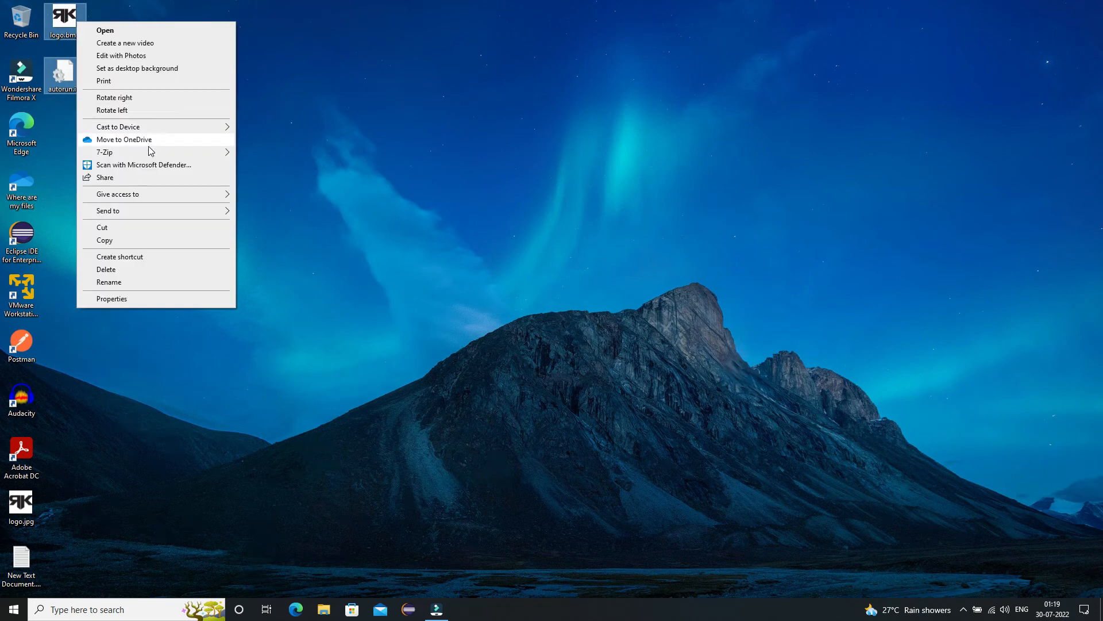
left_click(126, 239)
left_click(325, 608)
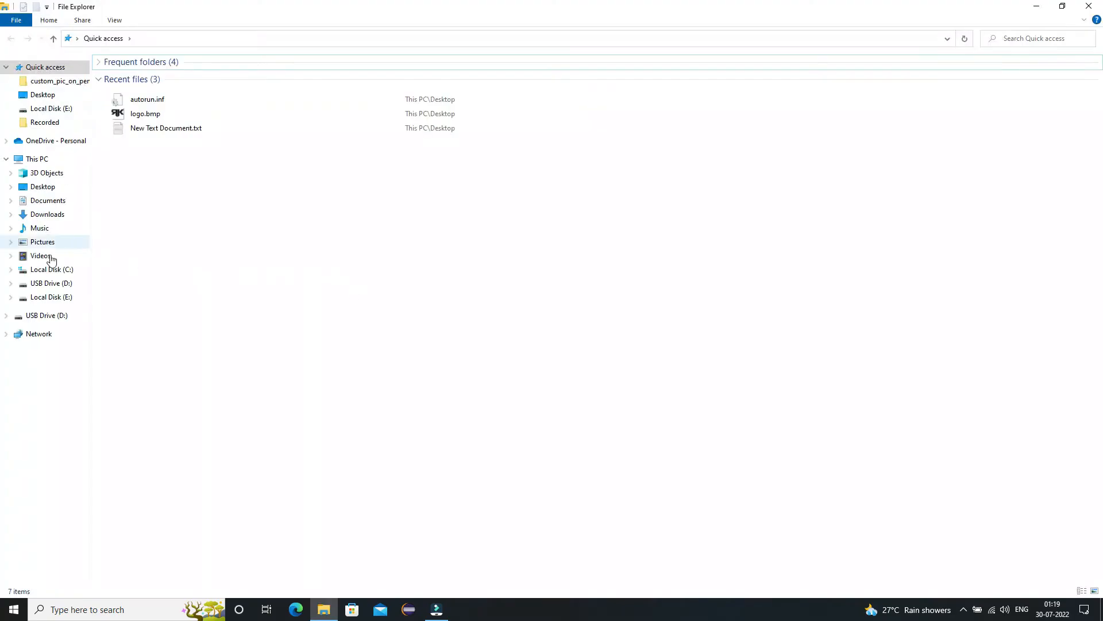
left_click(37, 159)
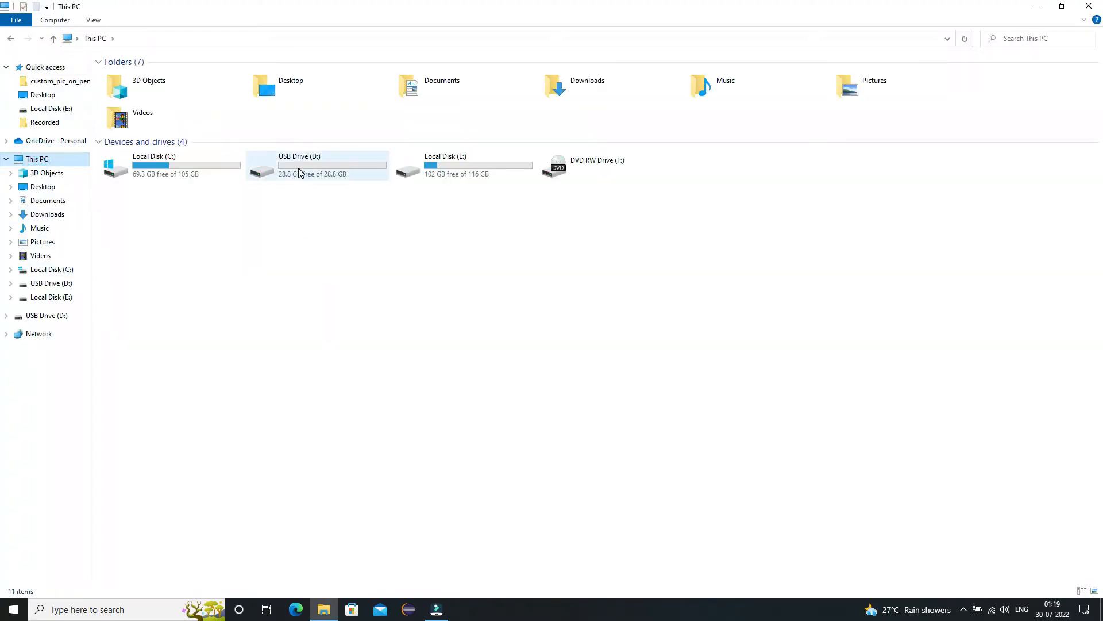
double_click(298, 175)
right_click(236, 198)
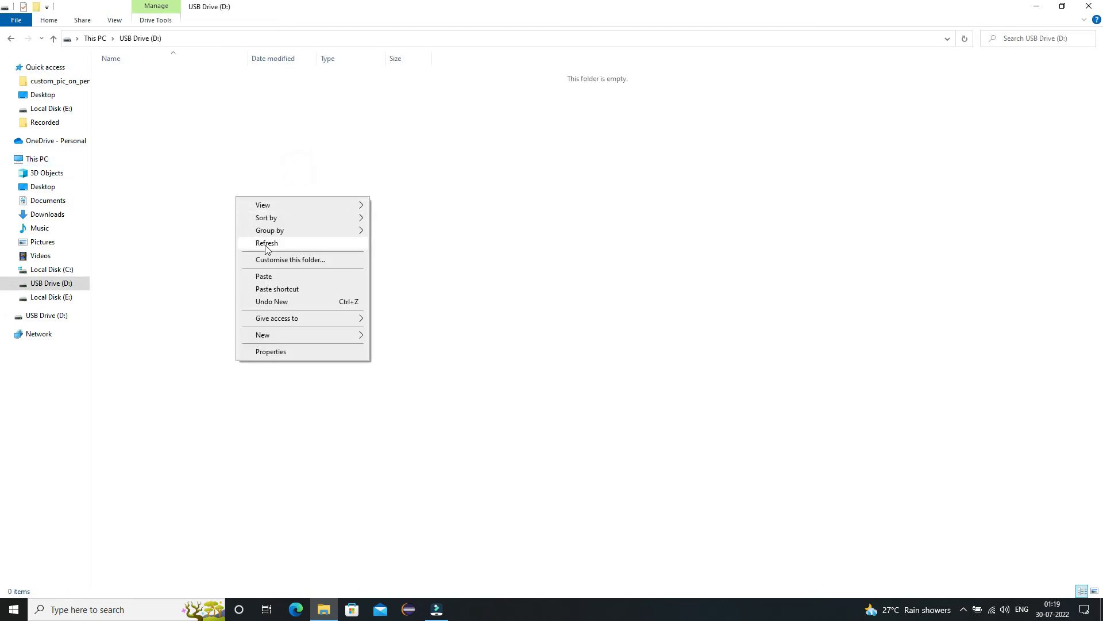
left_click(277, 276)
left_click(328, 222)
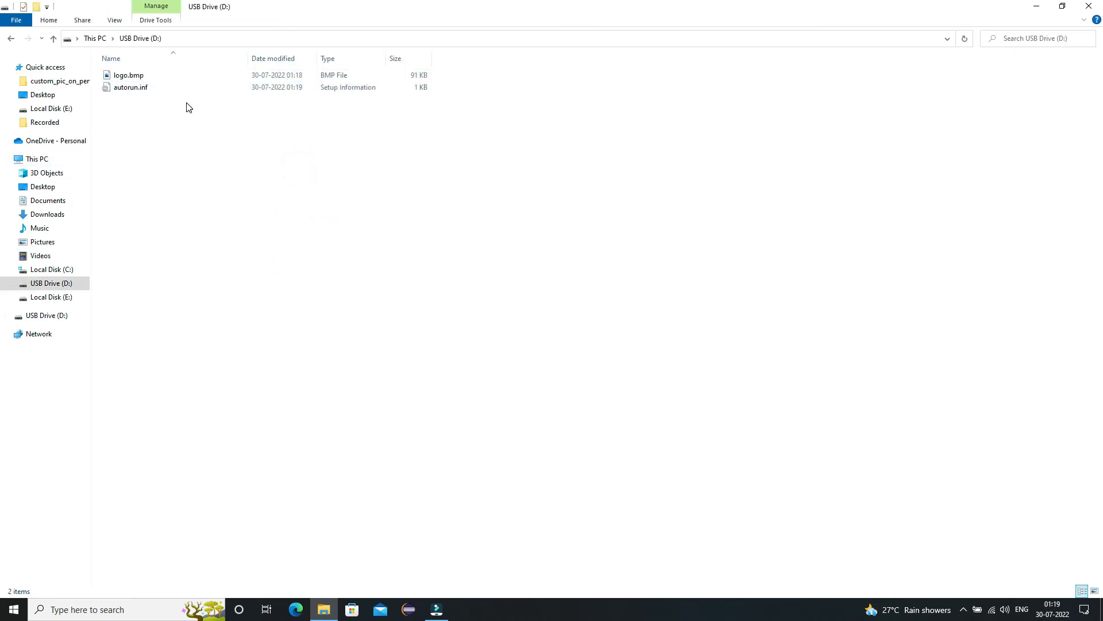
Return to This PC and eject USB Drive (D:), ready for reconnecting it.
left_click(11, 39)
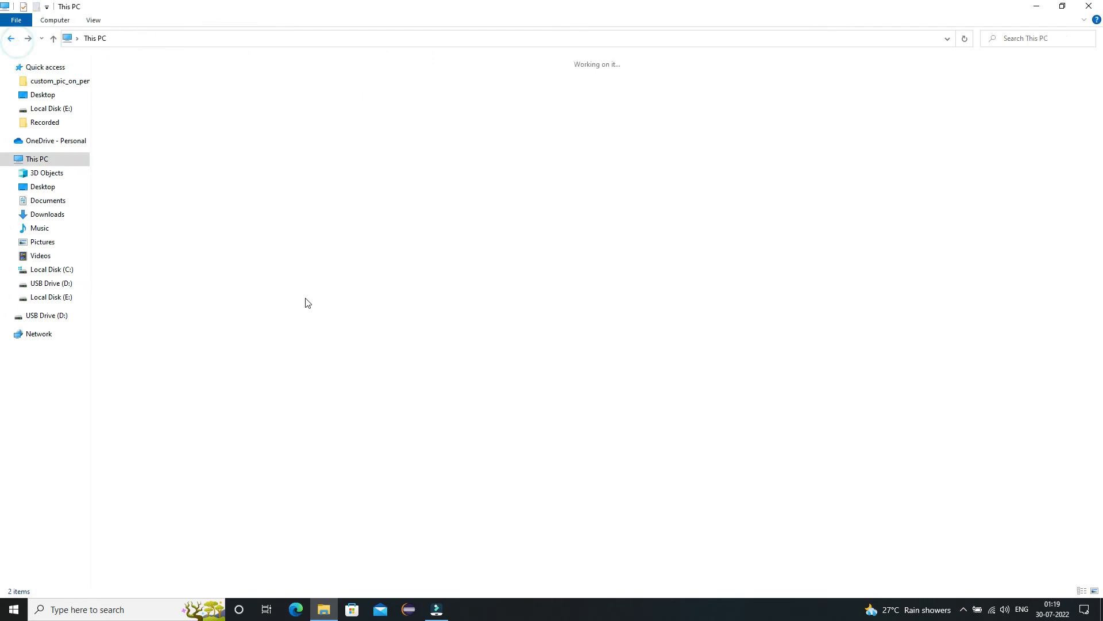
left_click(324, 172)
right_click(324, 171)
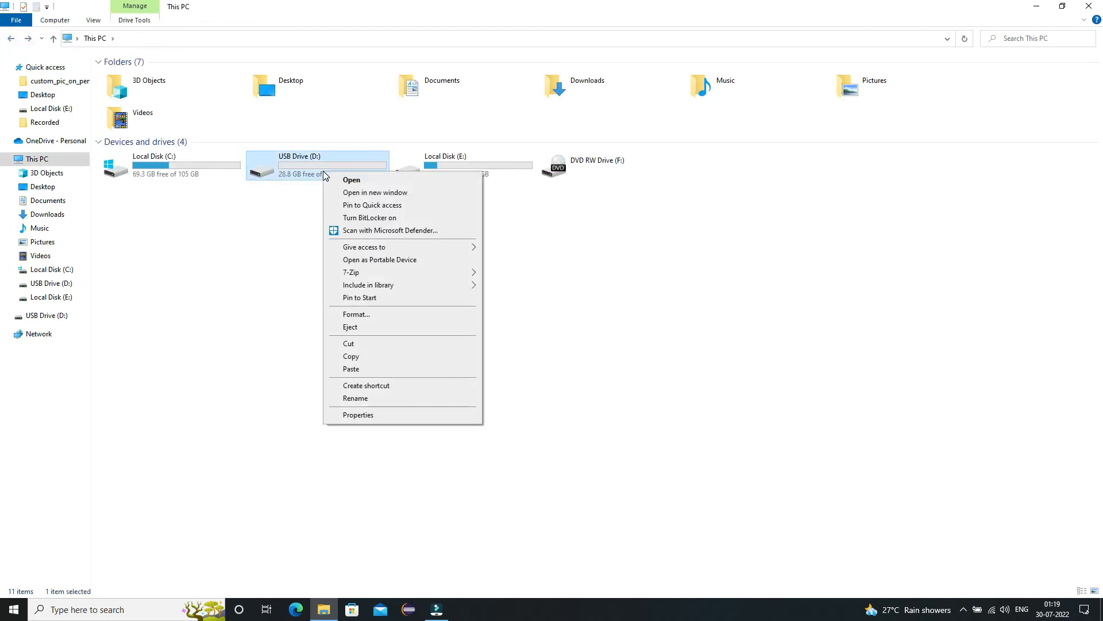
left_click(368, 328)
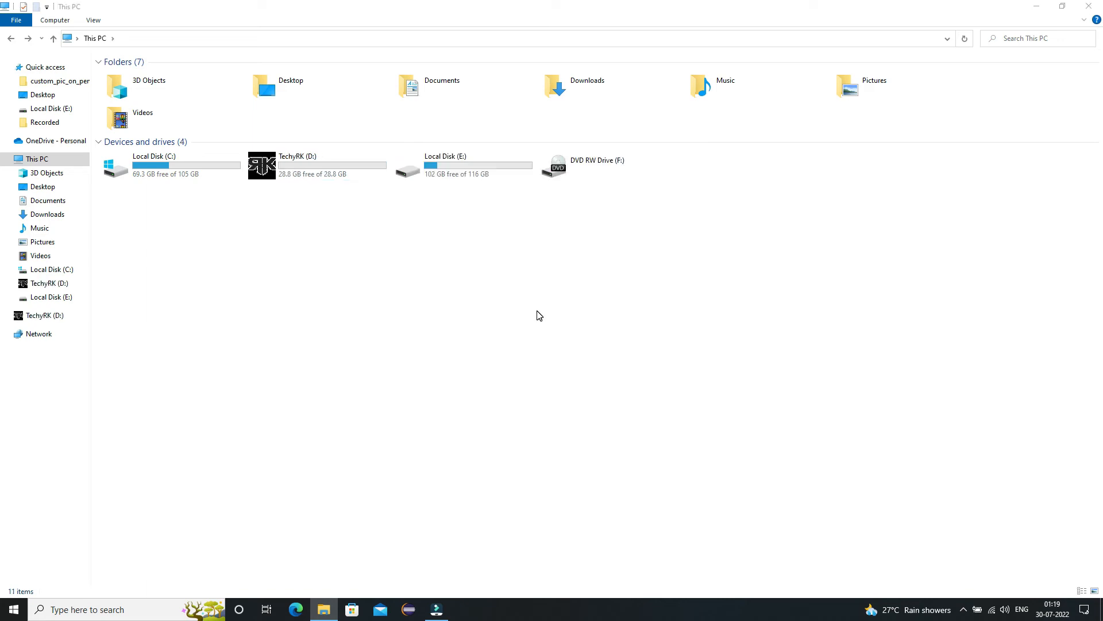
left_click(1102, 2)
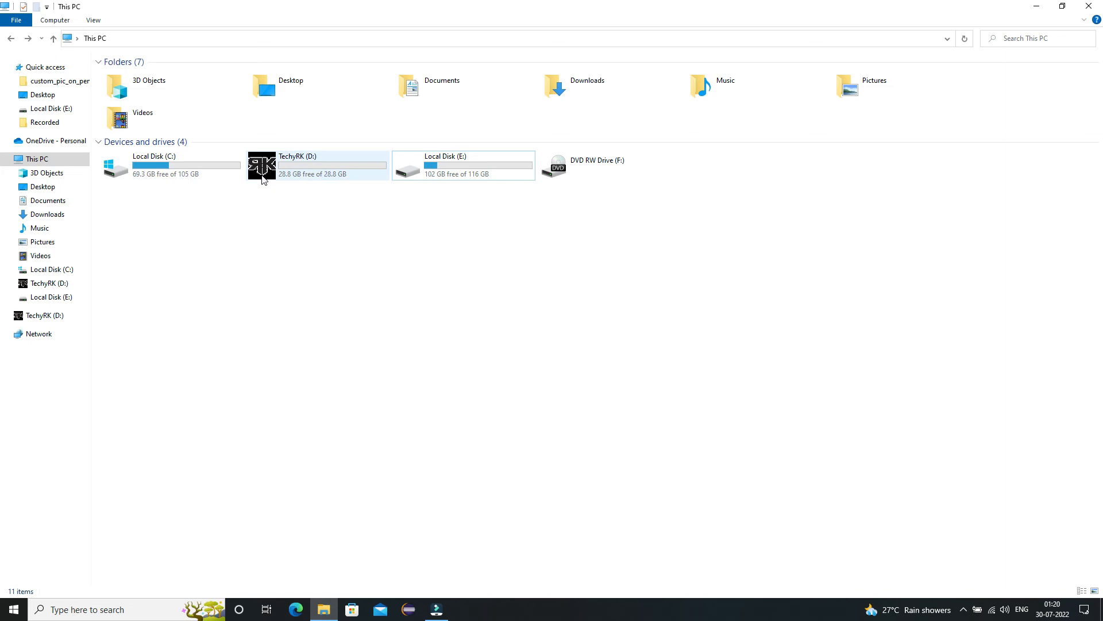
Open the TechyRK (D:) drive and apply the Hidden attribute to logo.bmp.
left_click(261, 178)
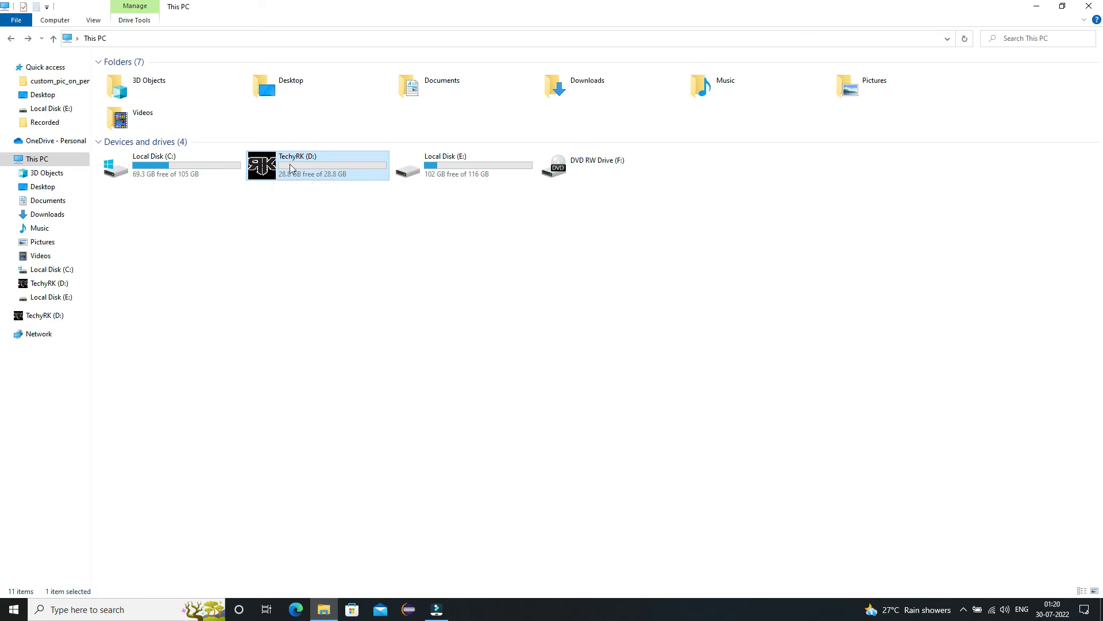
double_click(302, 171)
left_click(123, 88)
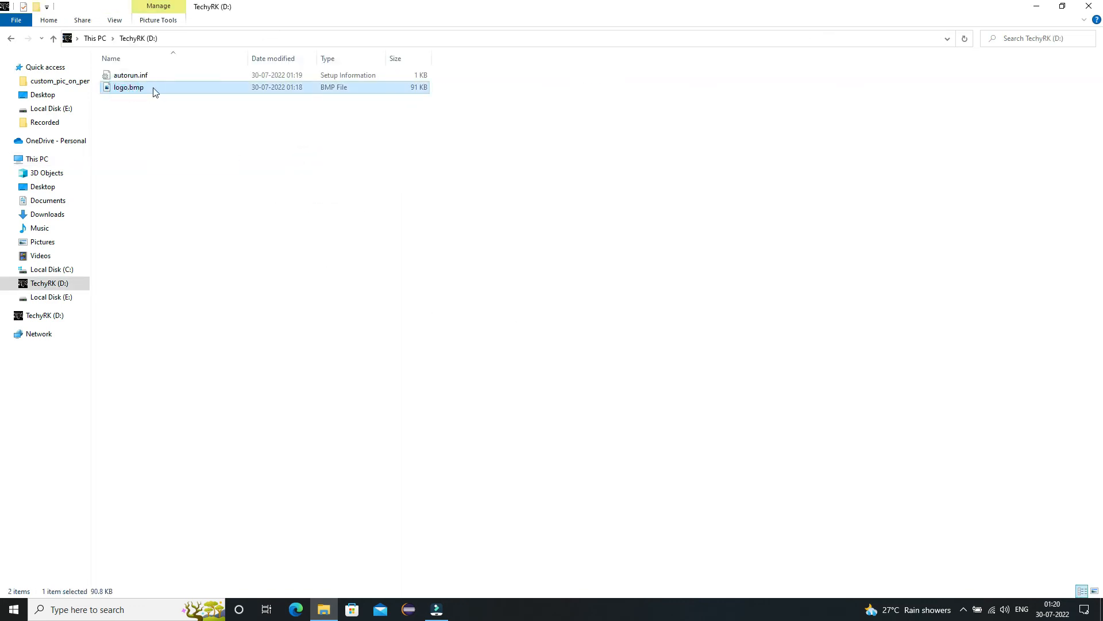
right_click(154, 91)
left_click(190, 399)
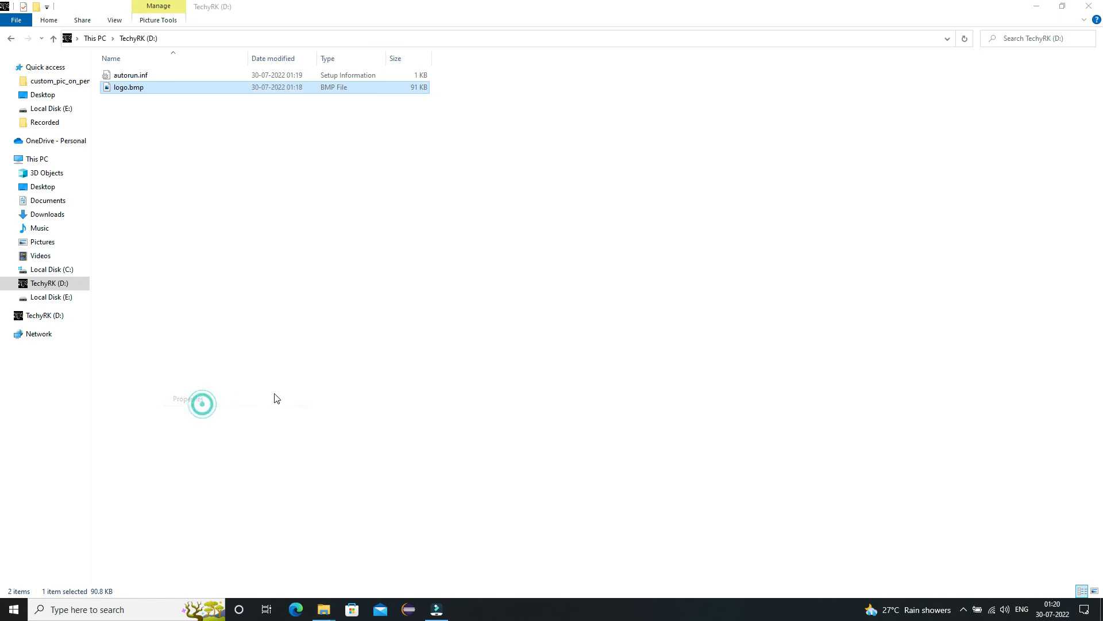
left_click(262, 307)
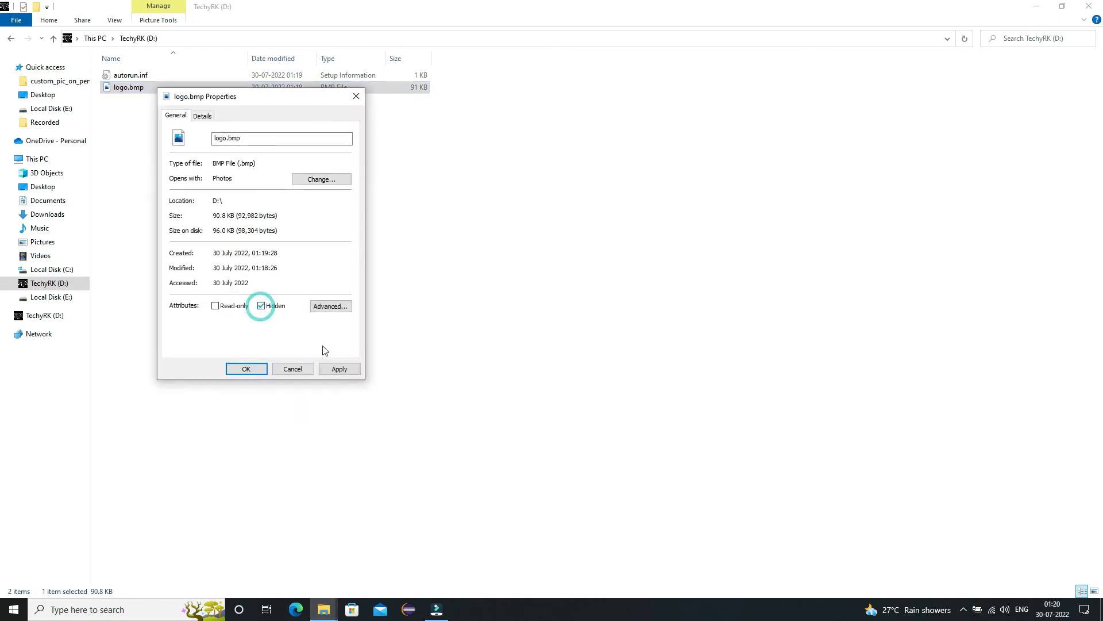
left_click(330, 370)
left_click(247, 369)
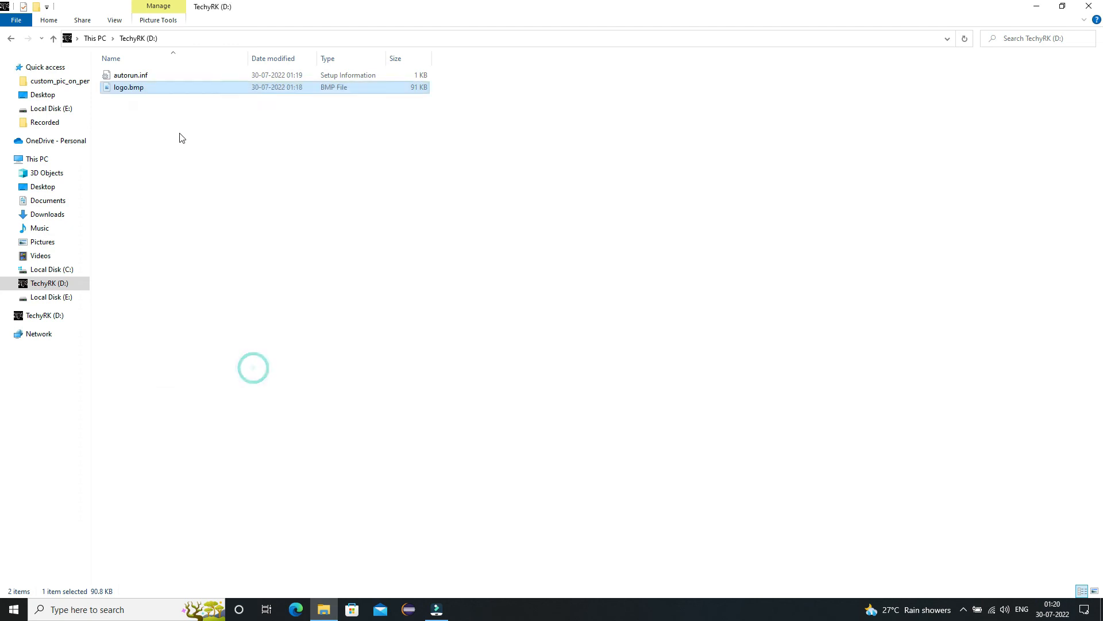
Apply the Hidden attribute to autorun.inf on the TechyRK (D:) drive.
right_click(159, 76)
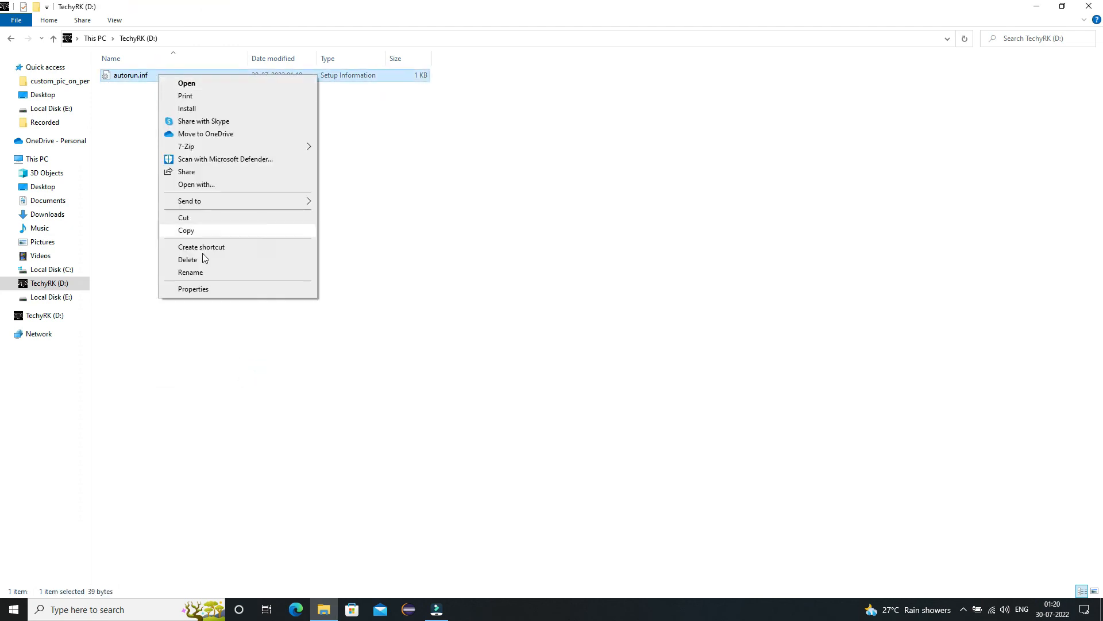
left_click(223, 289)
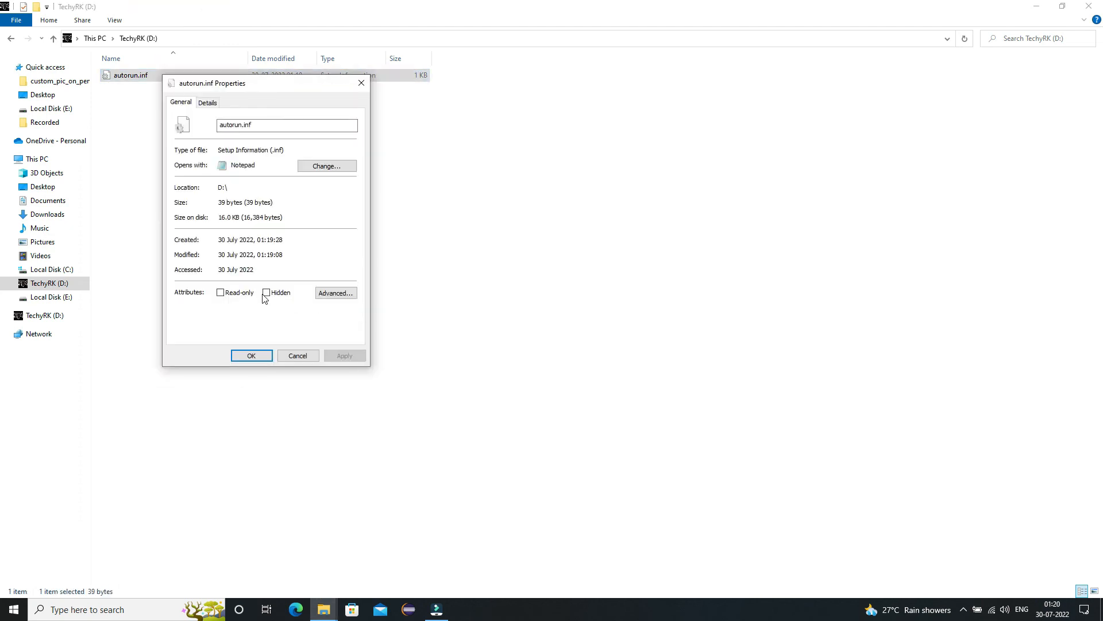
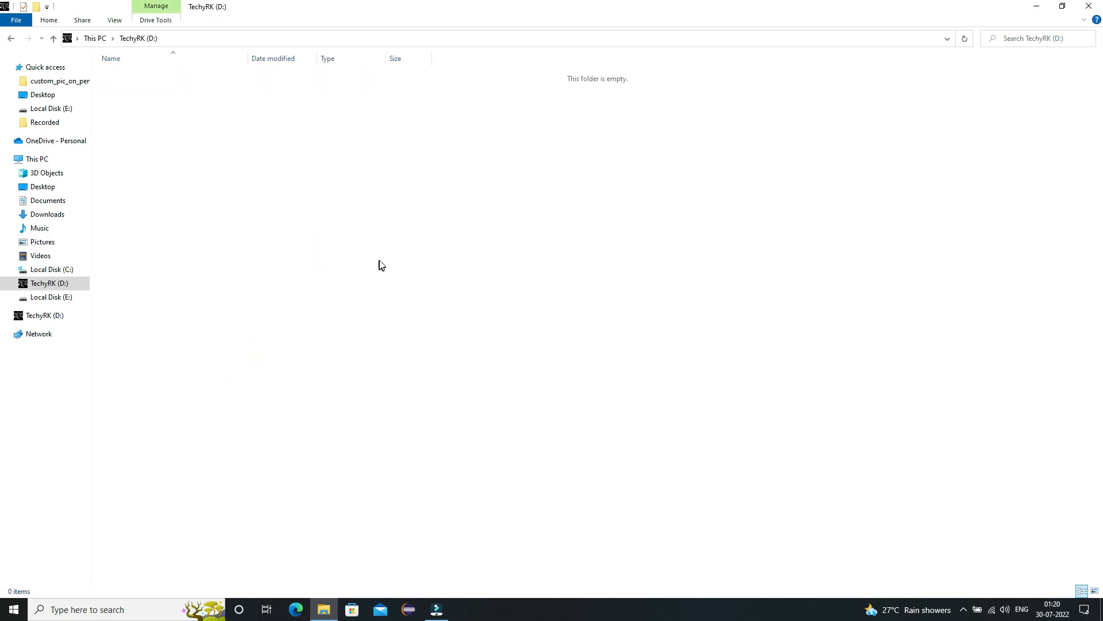
Go back to This PC to check the drive's icon and label, and show the desktop.
key("BackSpace")
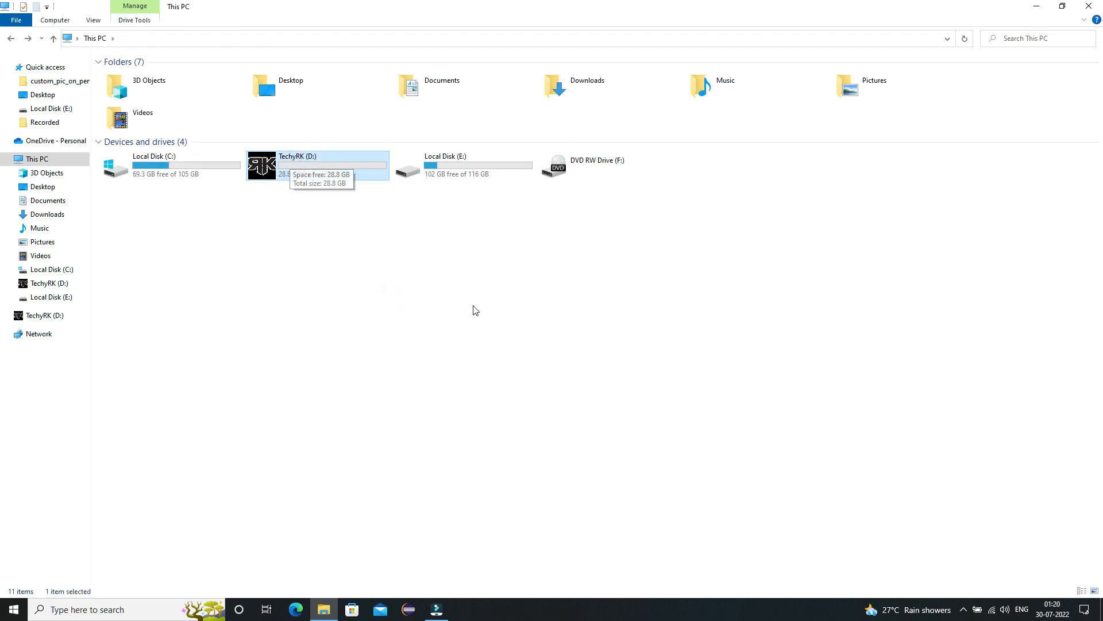
left_click(524, 326)
key("super+d")
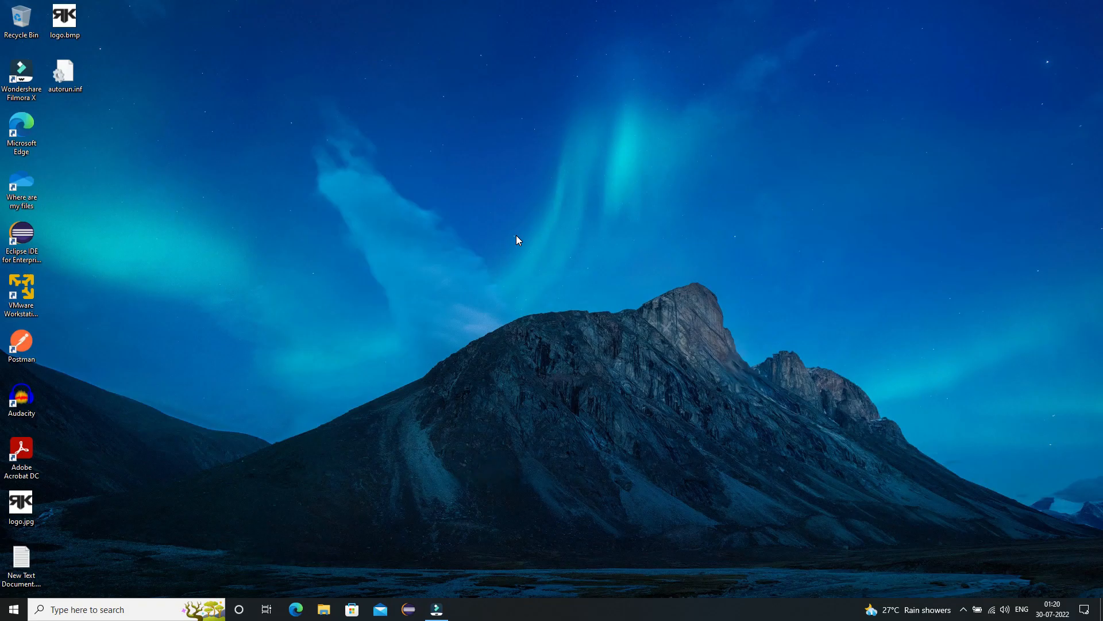